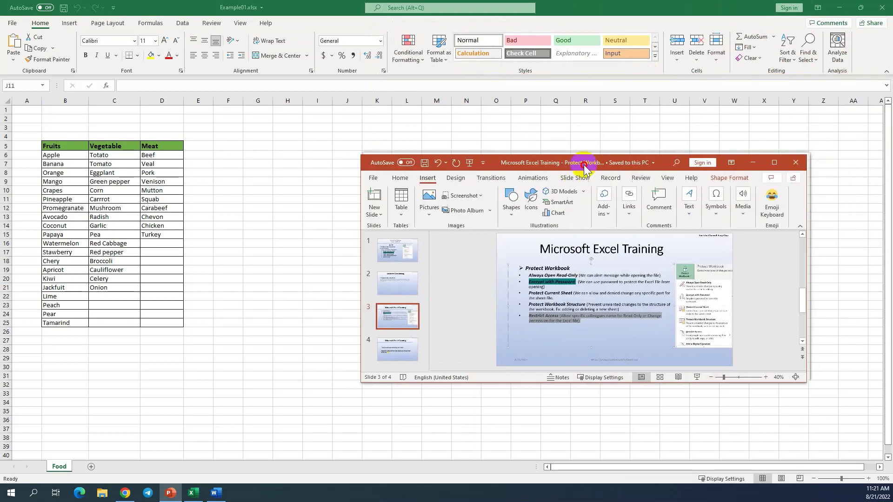
Maximize the Protect Workbook deck on slide 3, then minimize PowerPoint to reveal Example01.
left_click(758, 173)
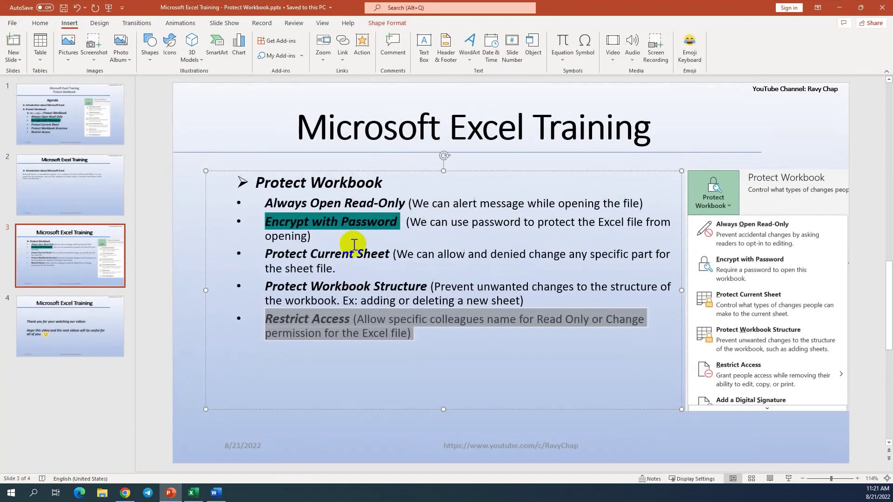
left_click(840, 7)
Apply Always Open Read-Only via File > Info > Protect Workbook, then return to the Food sheet.
left_click(12, 23)
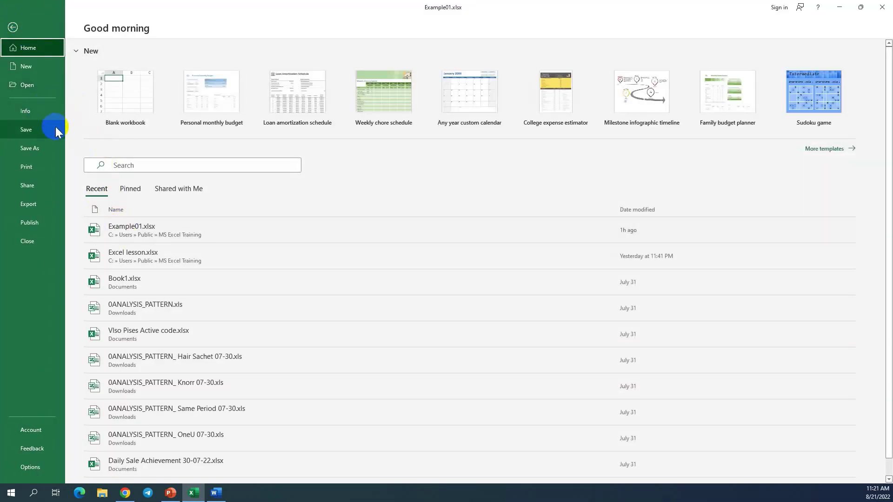
left_click(12, 28)
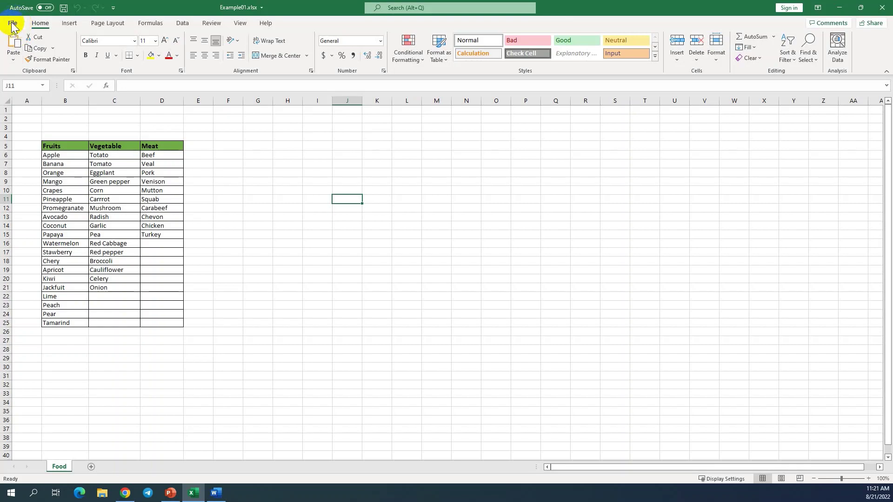
left_click(12, 26)
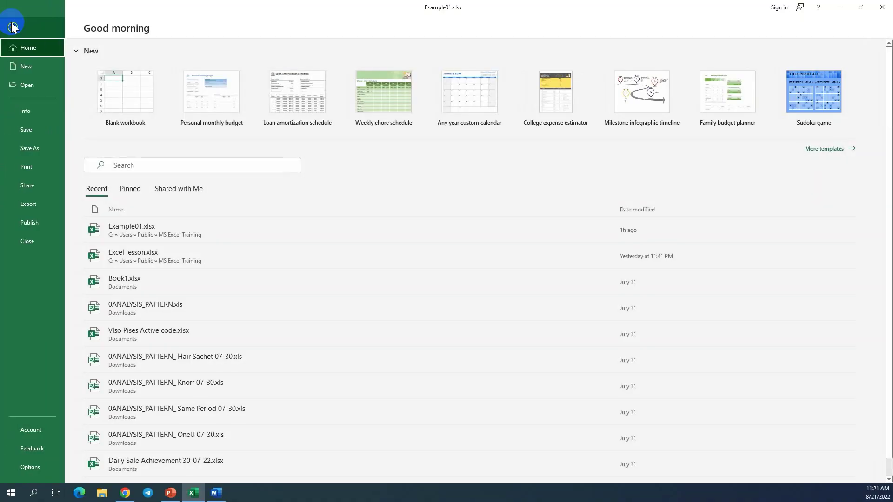
left_click(31, 112)
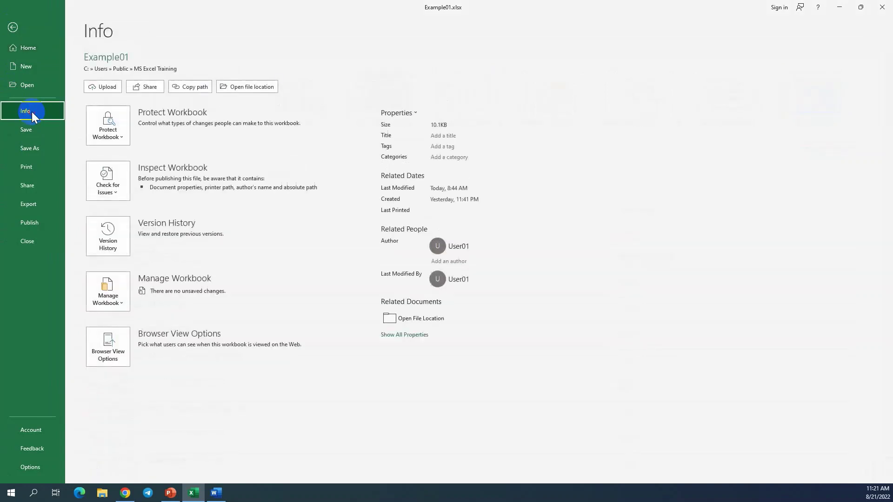
left_click(119, 136)
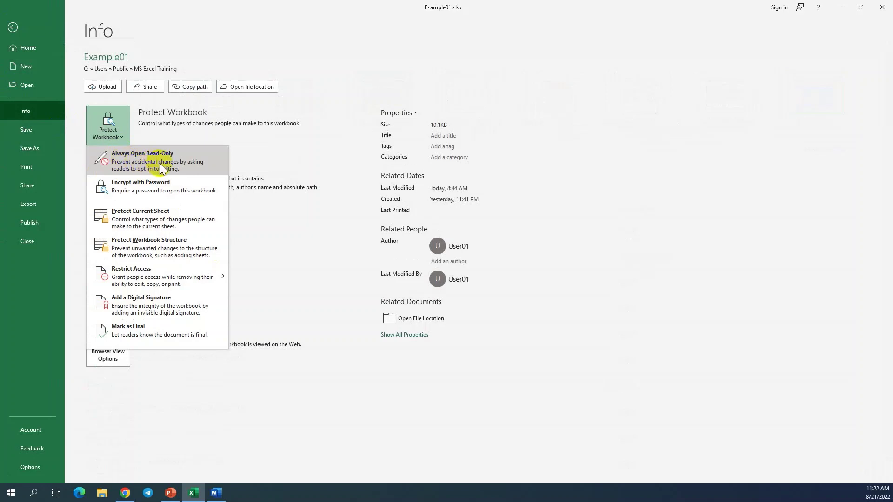
left_click(161, 161)
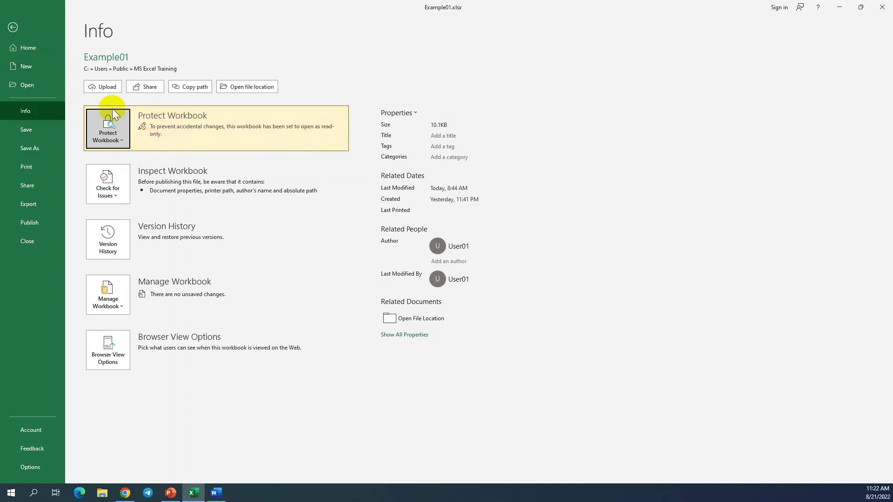
left_click(13, 28)
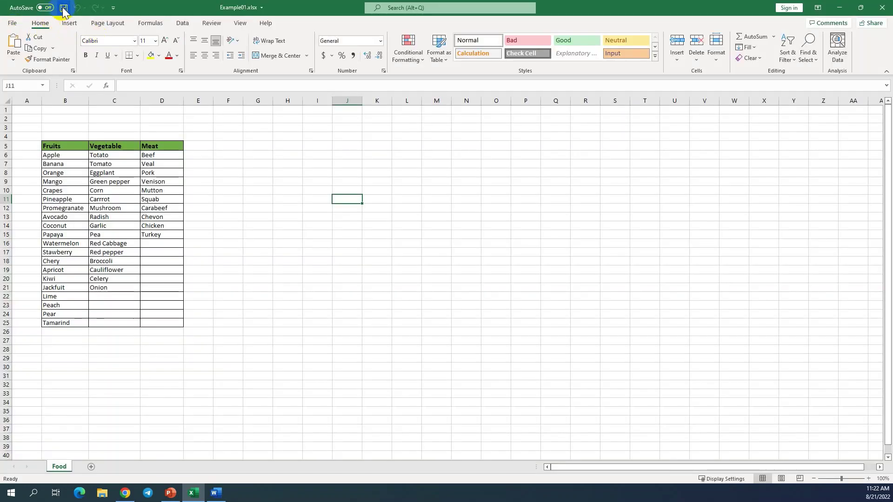
Close Excel and reopen Example01.xlsx from File Explorer's Recent files.
left_click(887, 6)
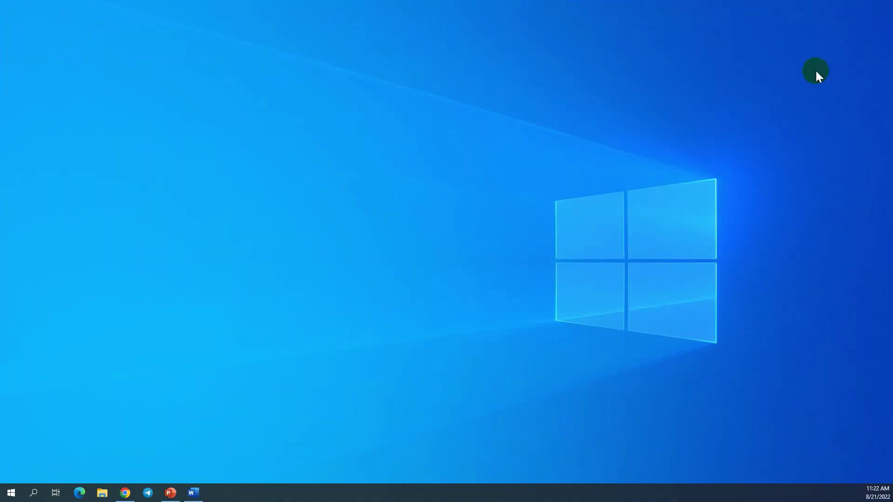
left_click(102, 493)
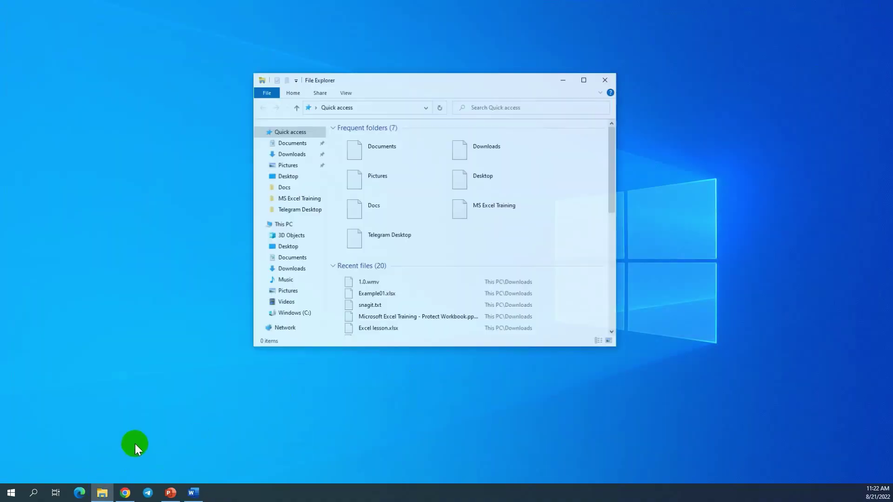
double_click(370, 294)
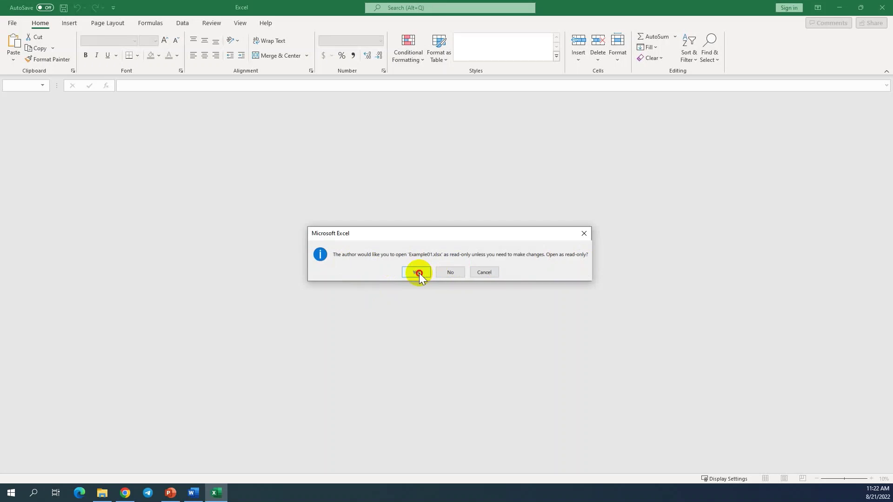
Accept opening Example01 read-only and enter 'assdfasdf' in cell H10.
left_click(419, 272)
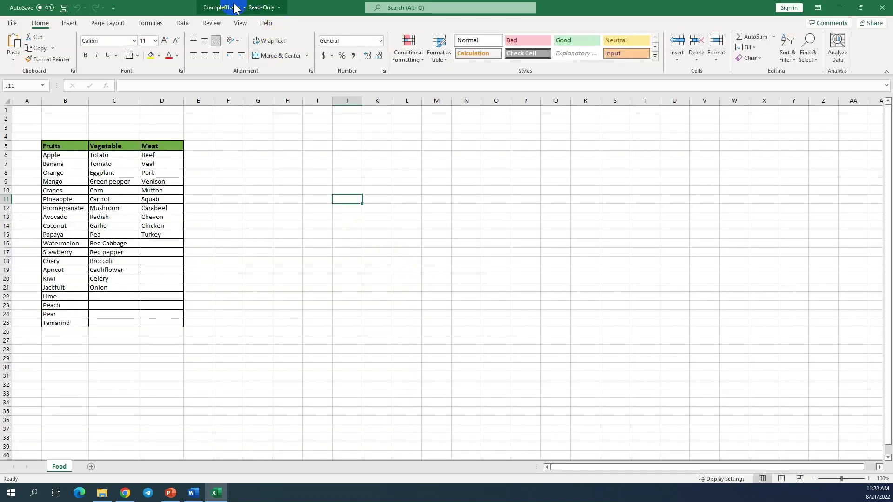
left_click(287, 191)
type("assdfasdf")
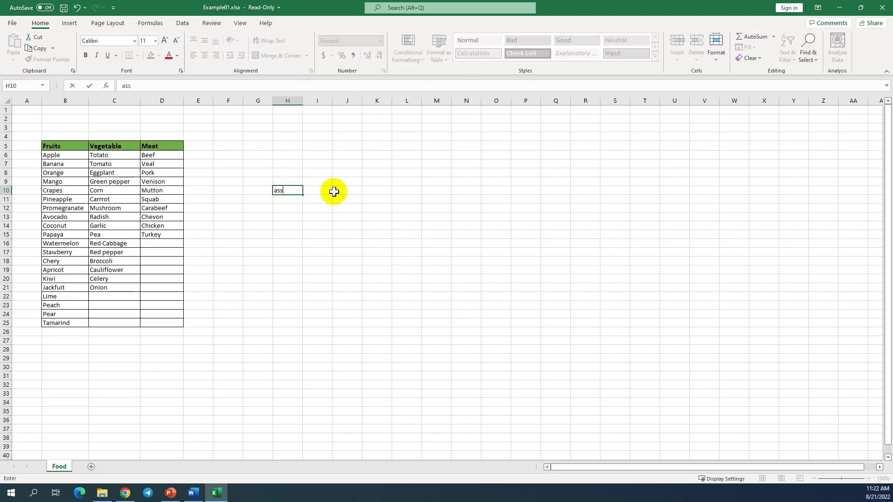
left_click(377, 214)
left_click(279, 165)
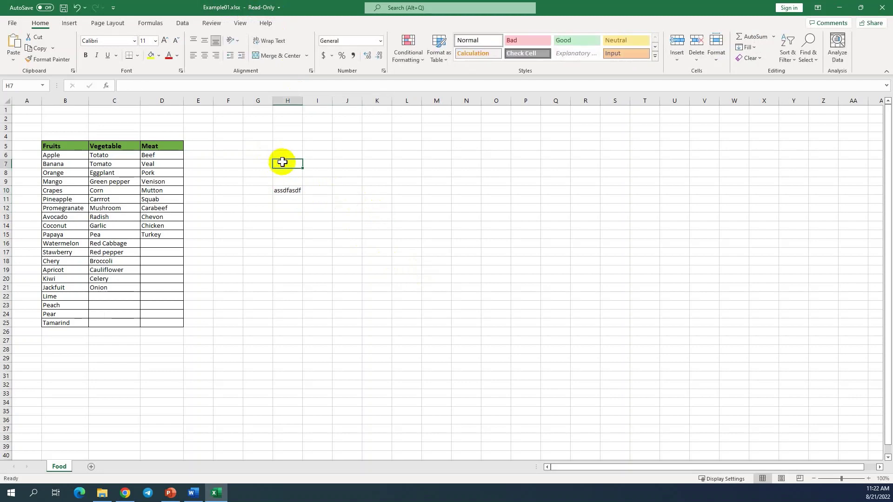
left_click(281, 136)
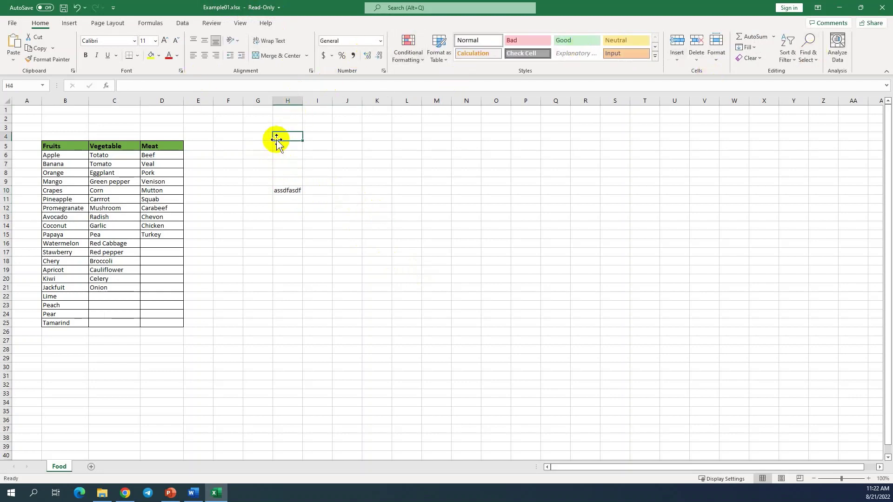
Try saving over the original, dismiss the read-only refusal, back out of Save As, and close.
left_click(63, 8)
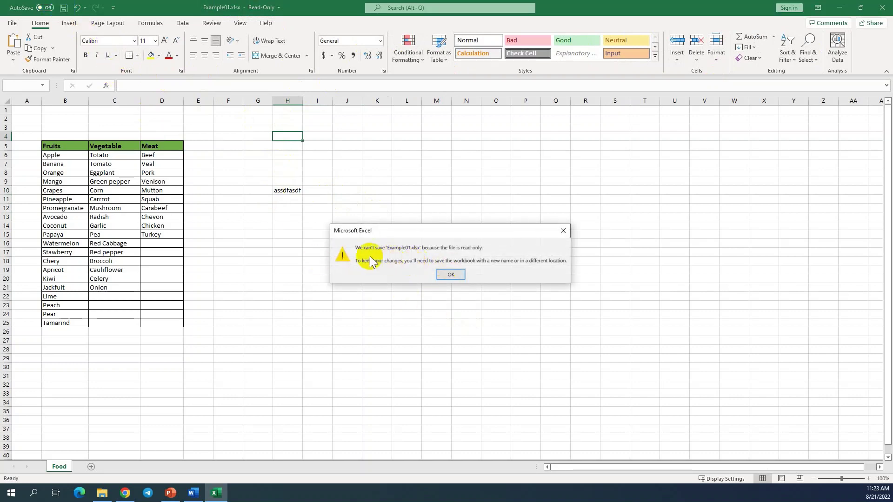
left_click(451, 274)
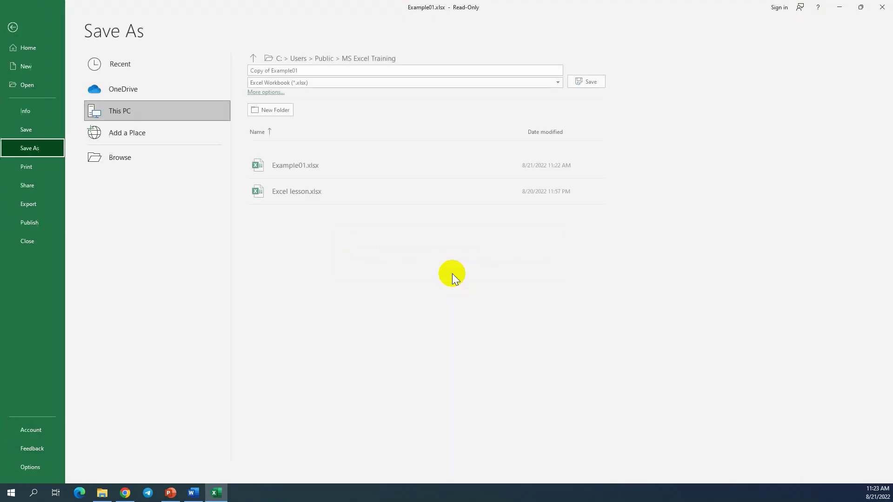
left_click(19, 21)
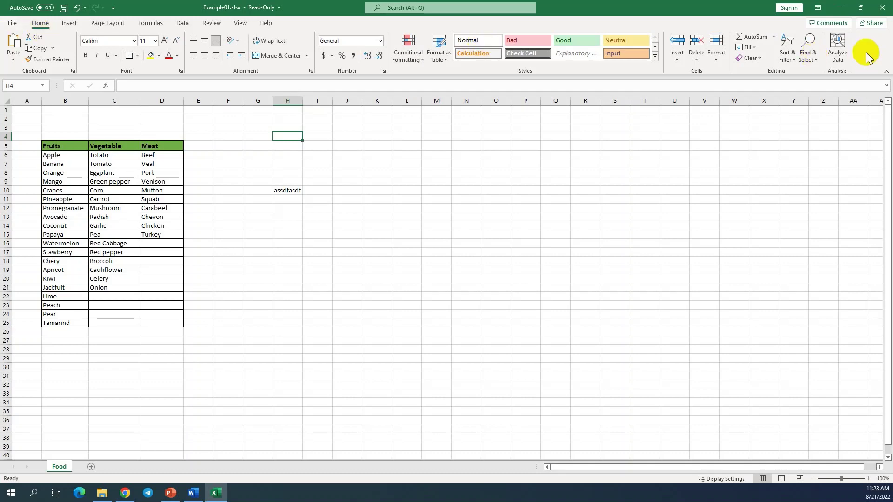
left_click(882, 8)
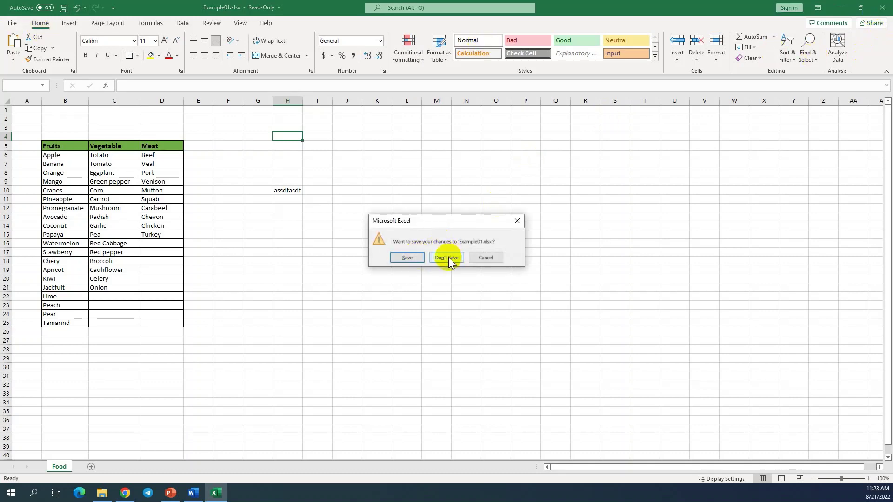
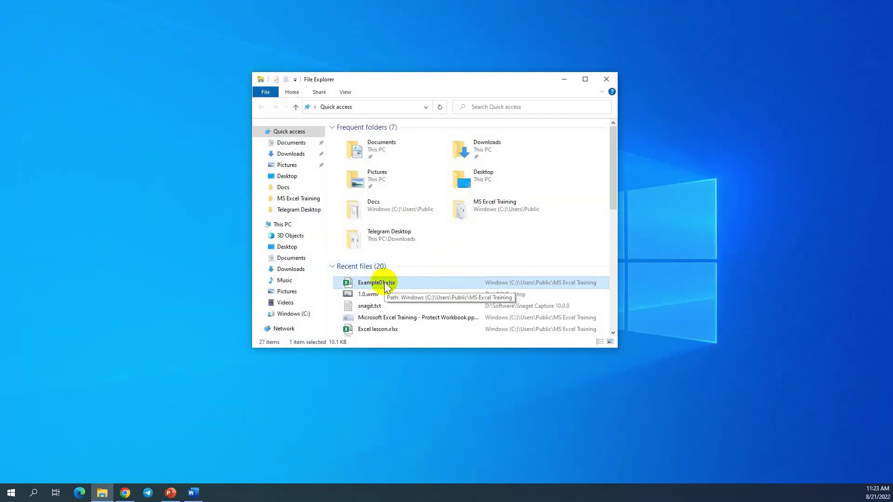
Open Example01.xlsx from Recent files for editing, declining read-only mode.
double_click(384, 283)
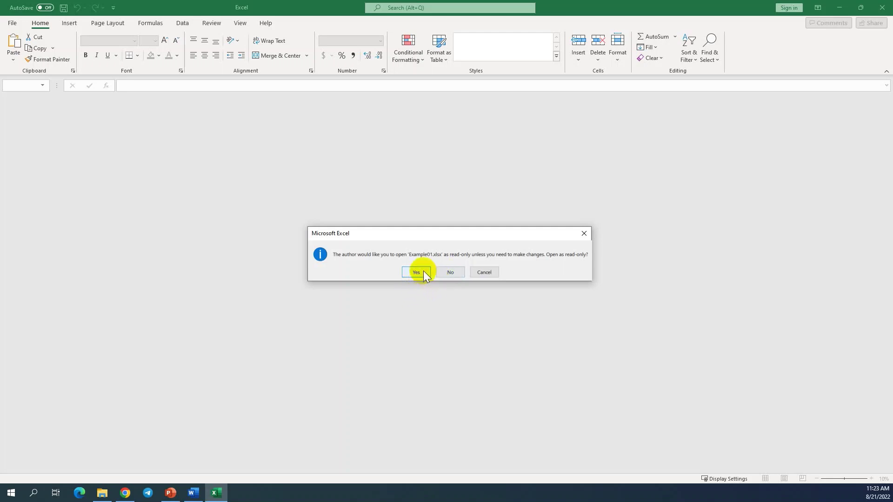
left_click(451, 272)
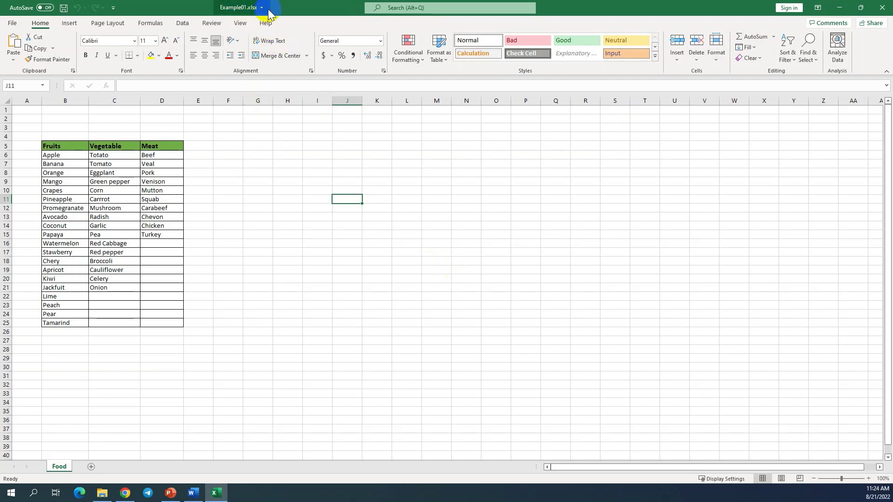
Enter the test text 'asdfasdfa' in cell I10 and save Example01.xlsx.
left_click(317, 190)
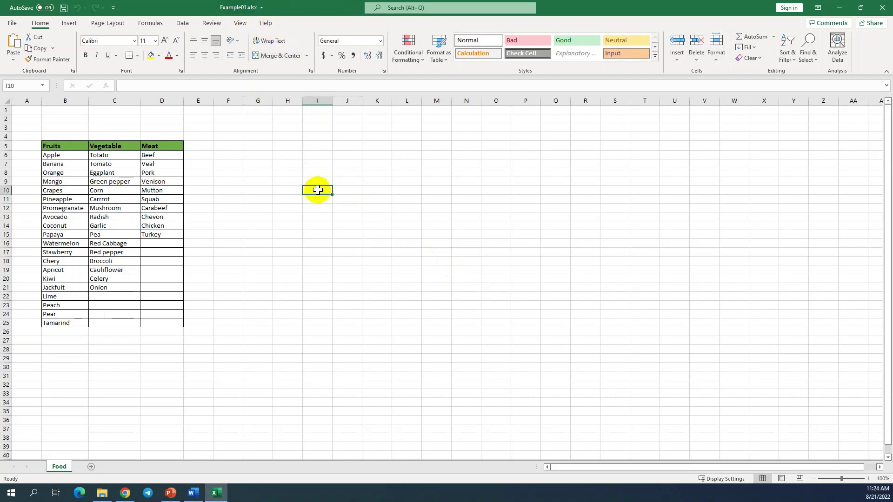
type("asdfasdfa")
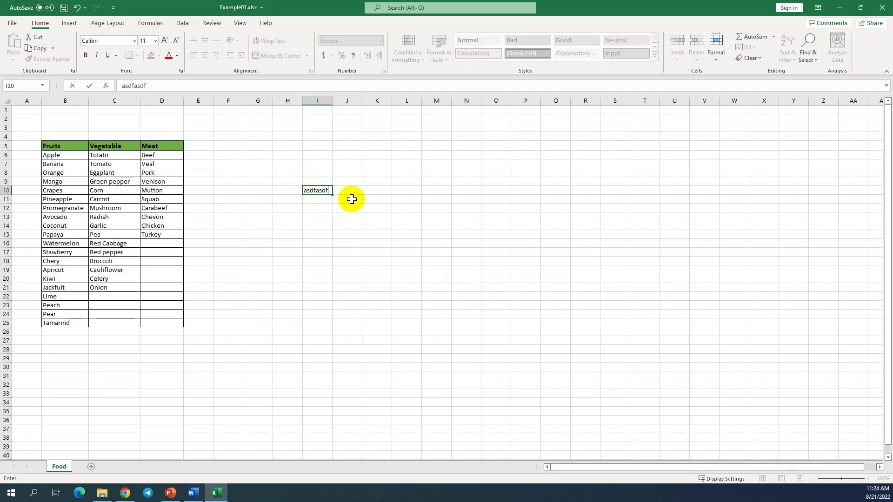
left_click(350, 199)
left_click(64, 7)
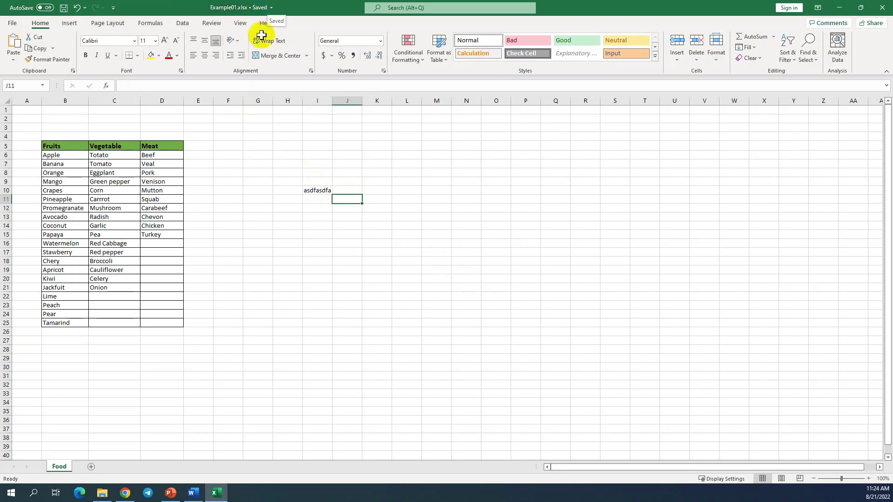
left_click(322, 192)
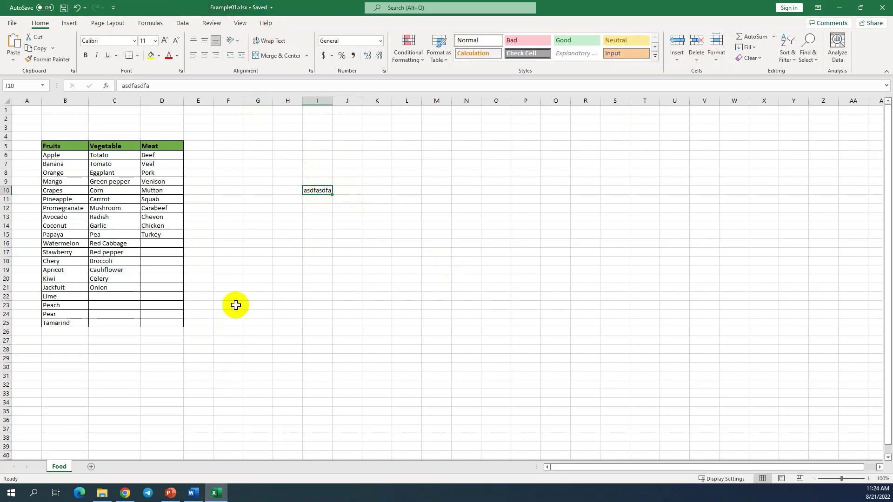
Turn off Always Open Read-Only under File > Info > Protect Workbook.
left_click(12, 23)
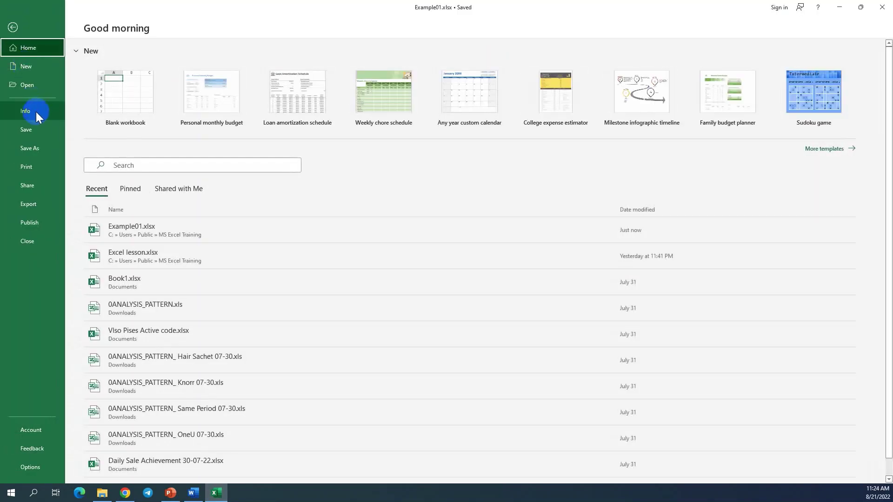
left_click(35, 111)
left_click(112, 136)
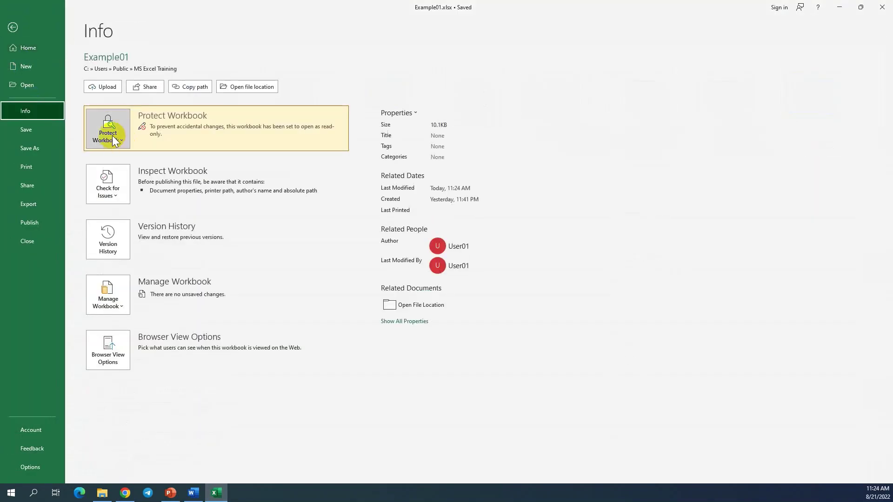
left_click(132, 164)
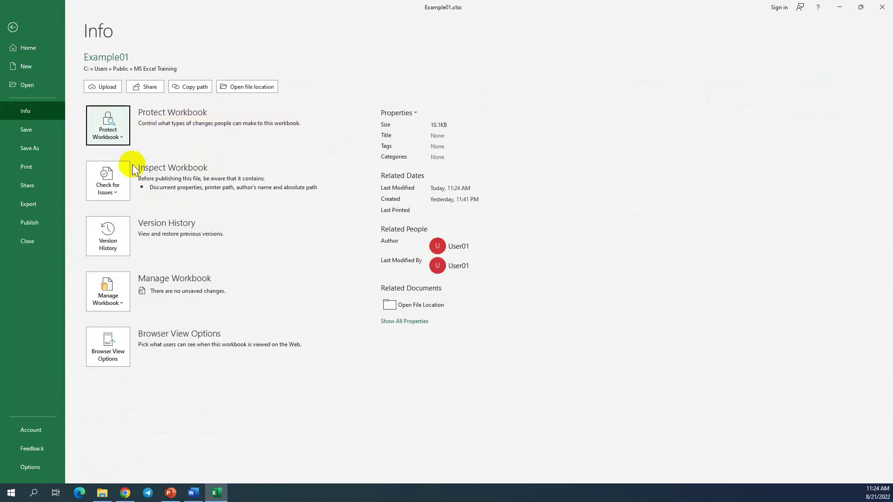
Bring up the Encrypt with Password dialog from Protect Workbook.
left_click(115, 131)
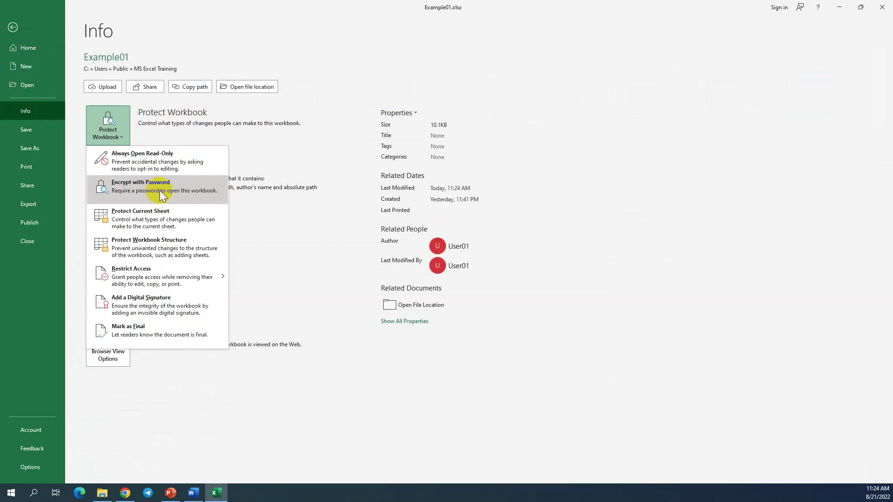
left_click(181, 22)
left_click(100, 127)
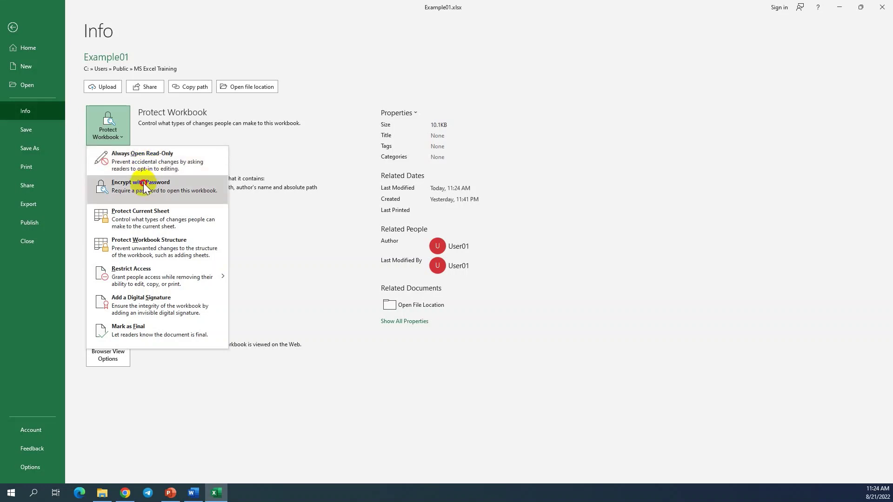
left_click(143, 182)
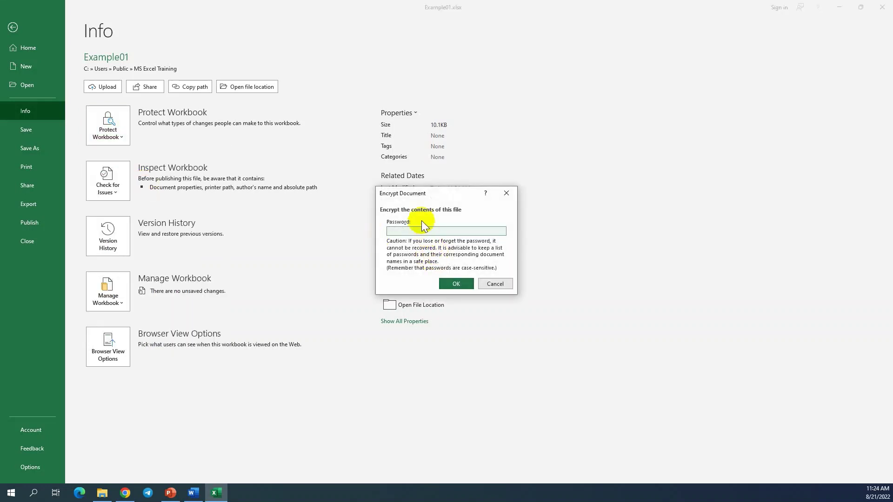
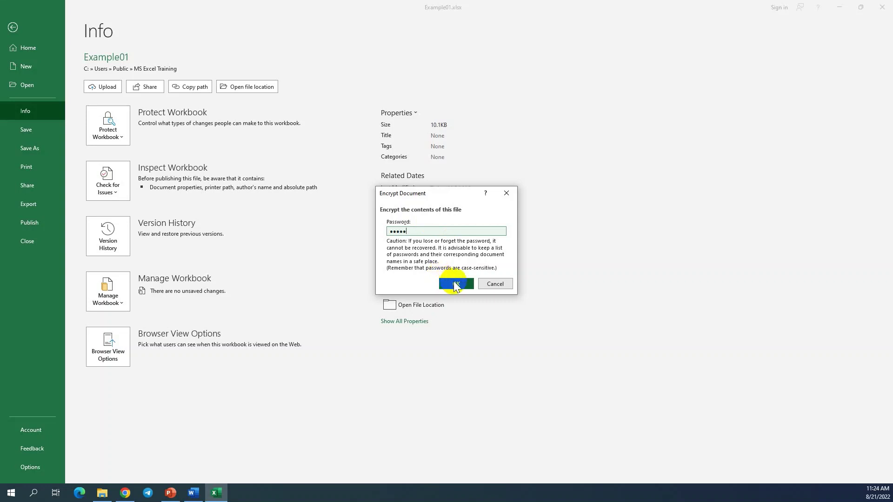
Encrypt Example01.xlsx with an open password, entering and confirming the password.
left_click(454, 285)
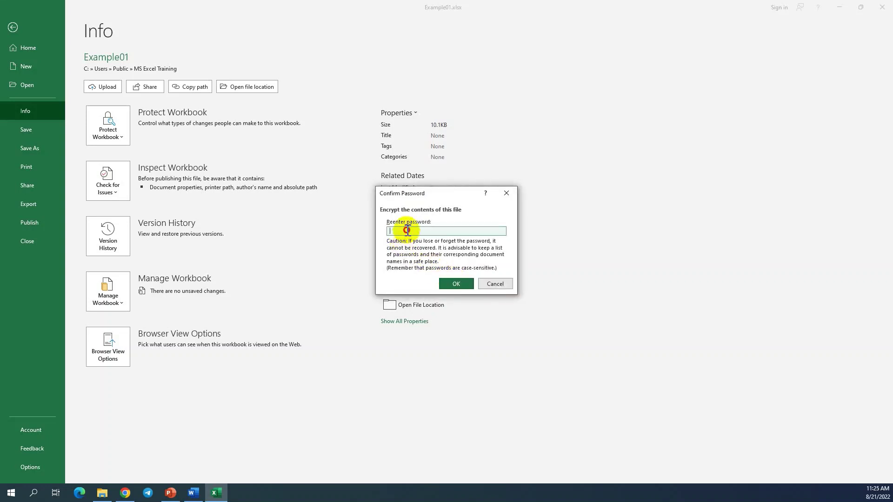
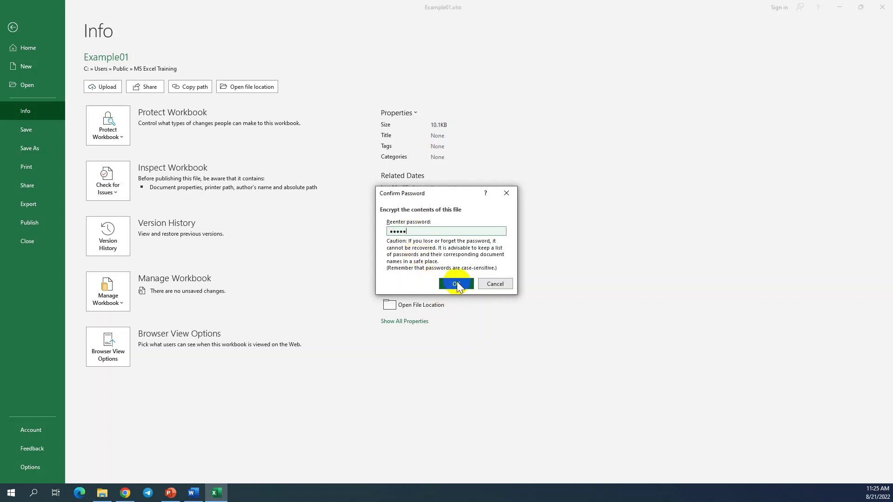
left_click(457, 282)
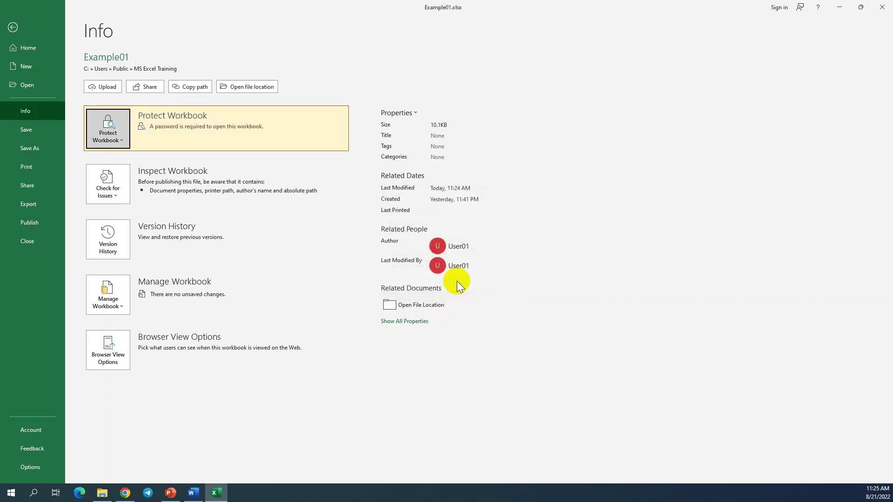
Save the encrypted workbook, close Excel, reopen it, and cancel the password prompt.
left_click(13, 27)
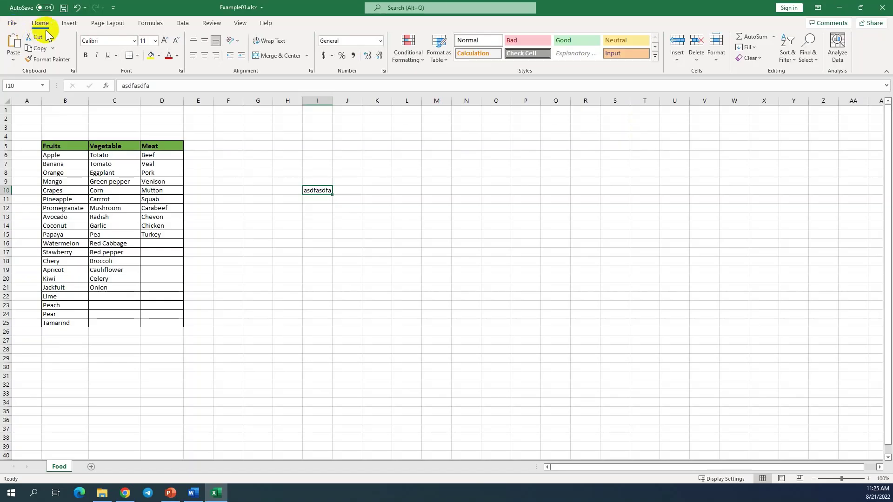
left_click(60, 8)
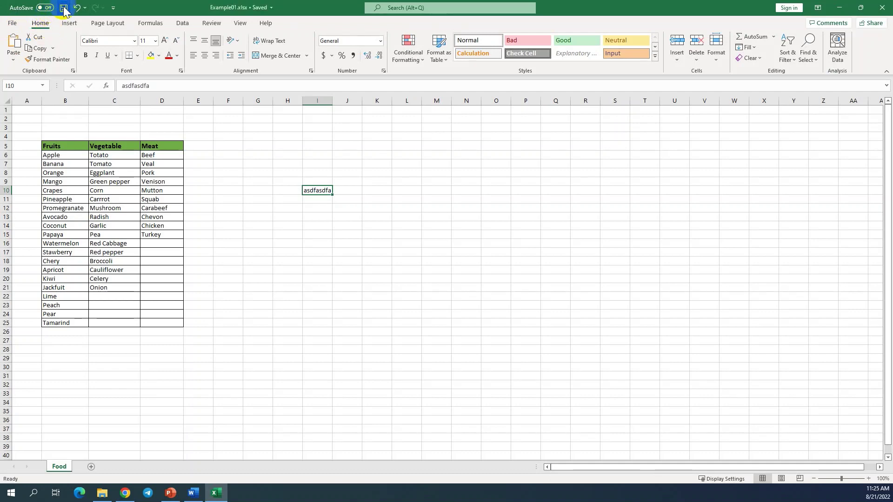
left_click(882, 7)
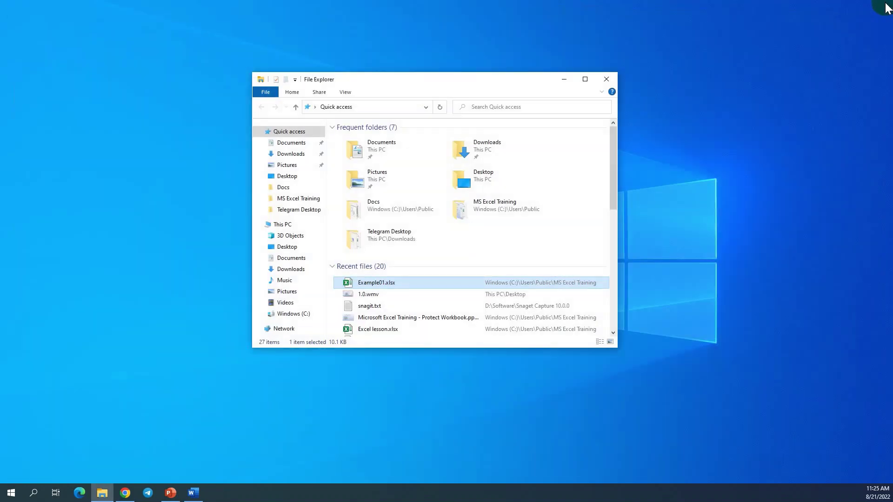
double_click(386, 279)
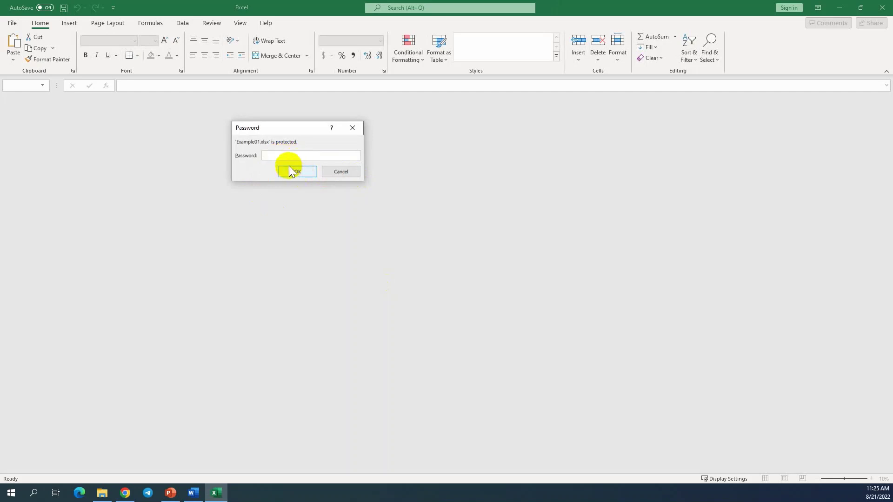
left_click(339, 173)
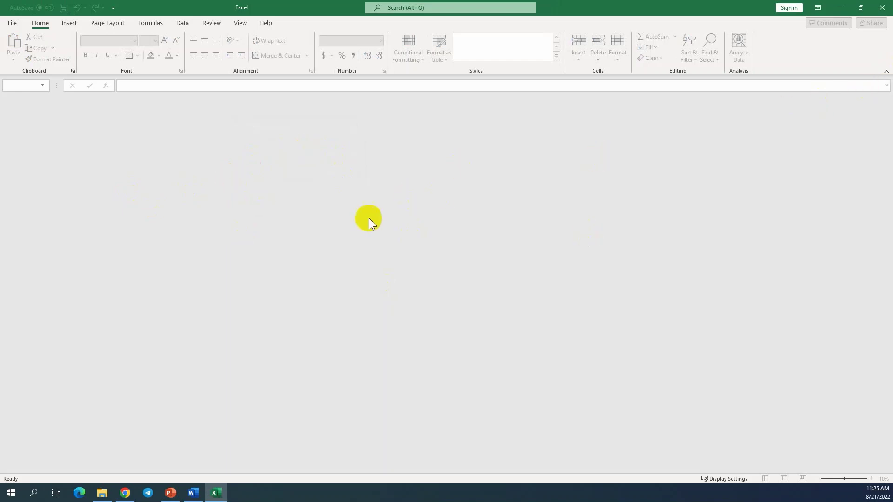
left_click(882, 7)
Reopen Example01.xlsx with a wrong password, dismiss the error, and close Excel.
double_click(391, 282)
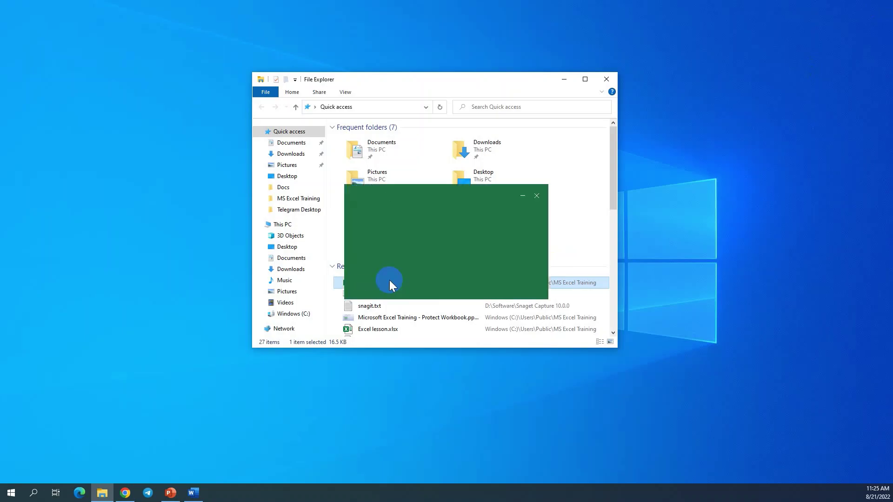
type("•••••••••••••")
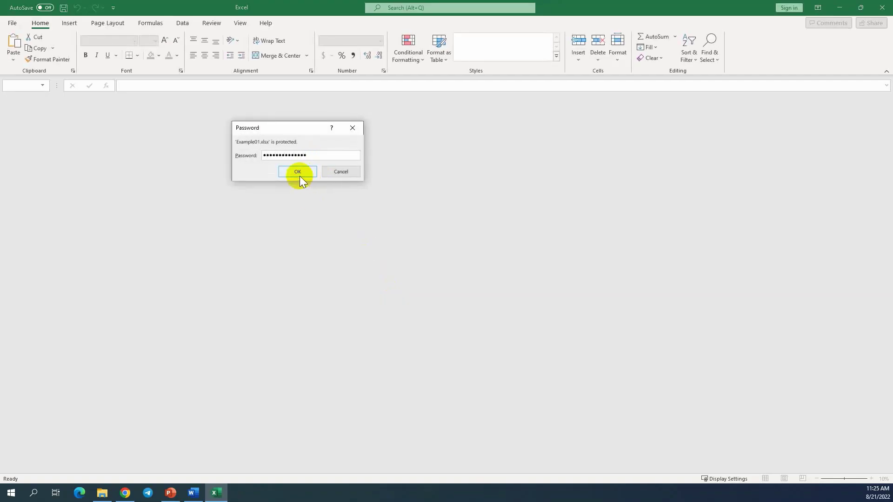
left_click(297, 172)
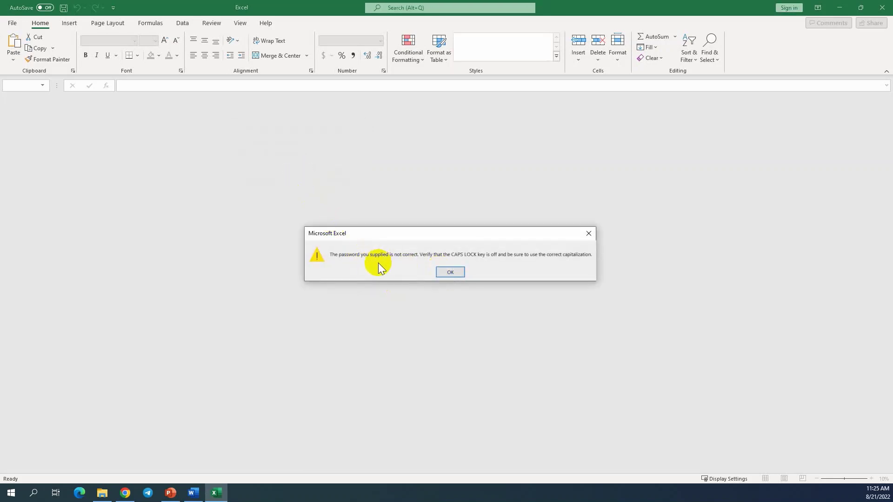
left_click(453, 273)
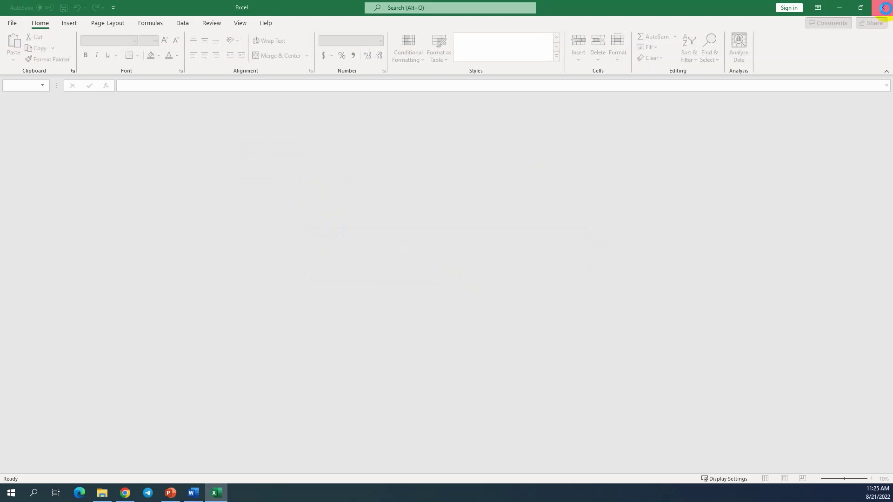
left_click(884, 7)
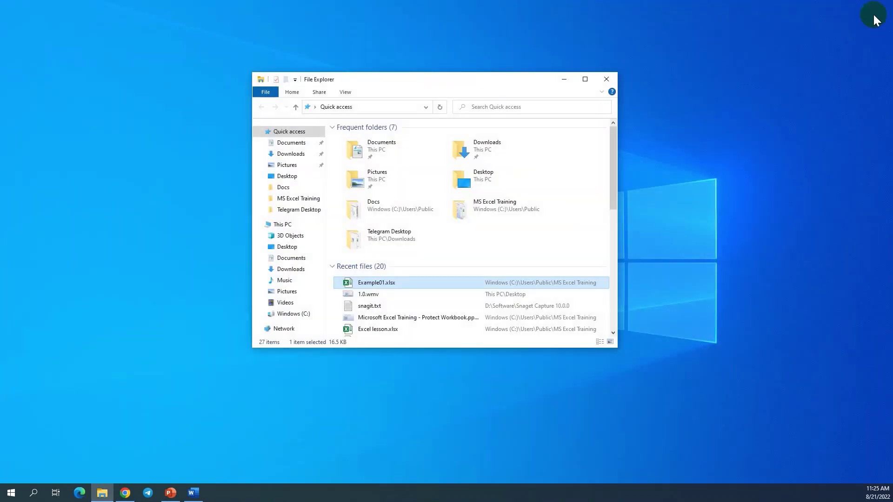
Open Example01.xlsx by entering its password.
double_click(386, 281)
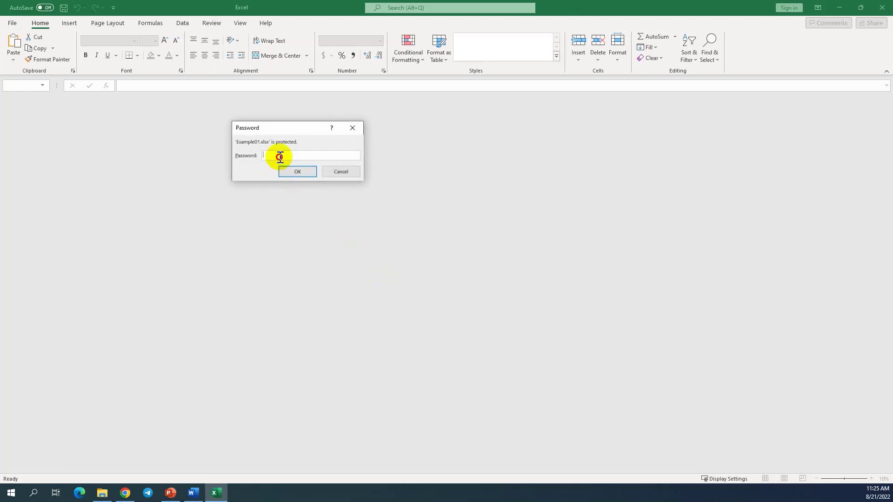
left_click(297, 171)
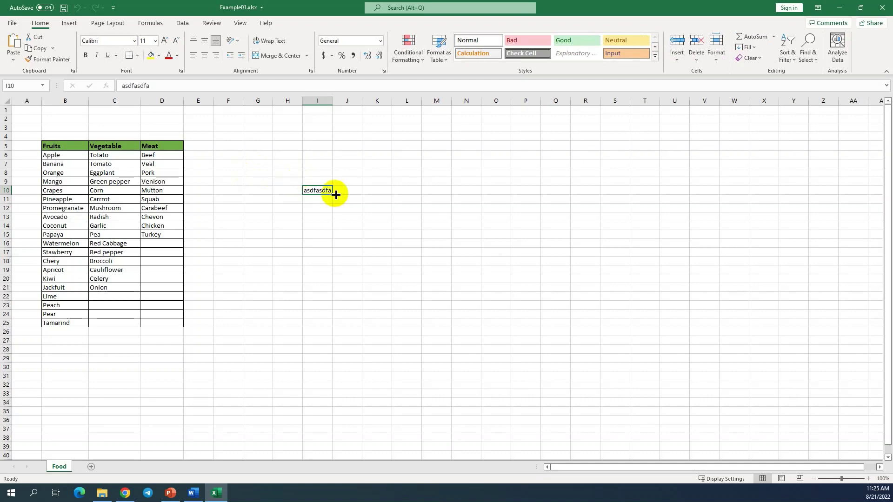
Delete the stray text in cell I10 and save the workbook.
left_click(311, 180)
left_click(314, 190)
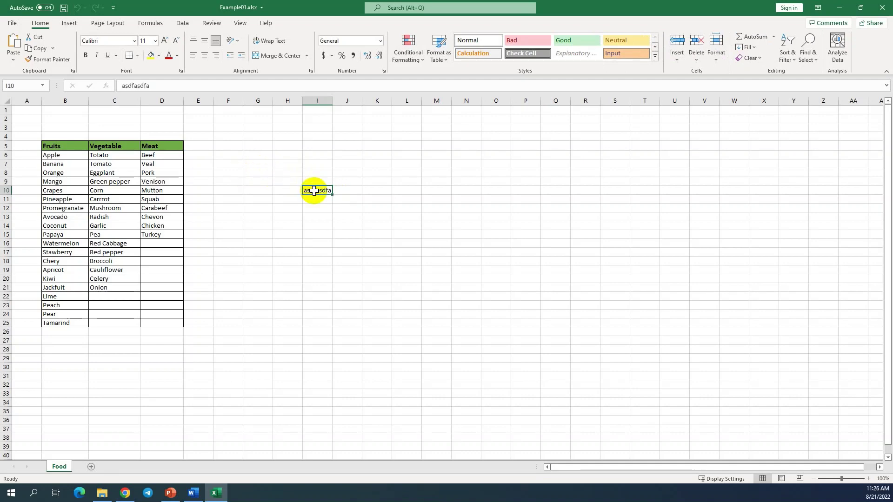
key("Delete")
left_click(286, 191)
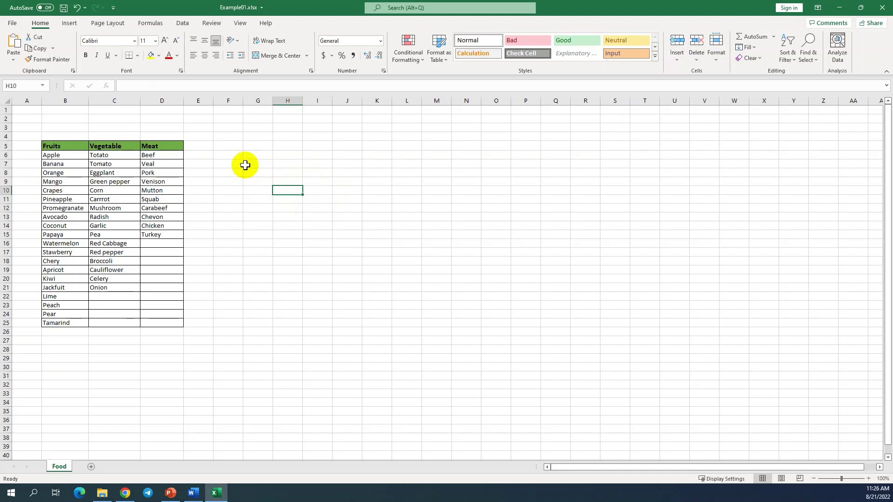
left_click(63, 10)
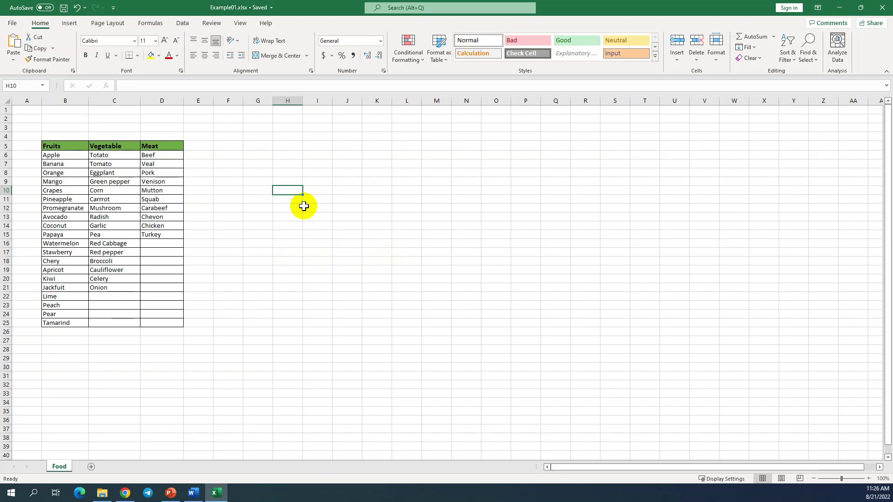
left_click(267, 188)
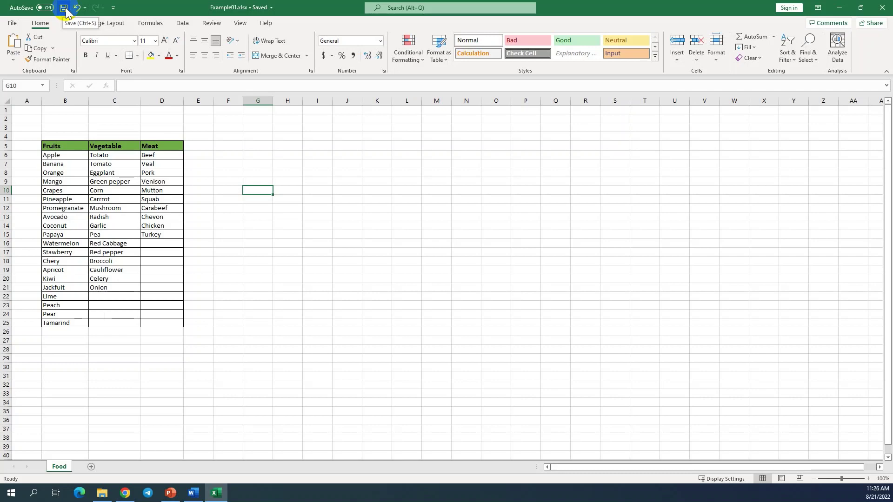
Clear the Encrypt with Password field to remove Example01.xlsx's open password.
left_click(66, 11)
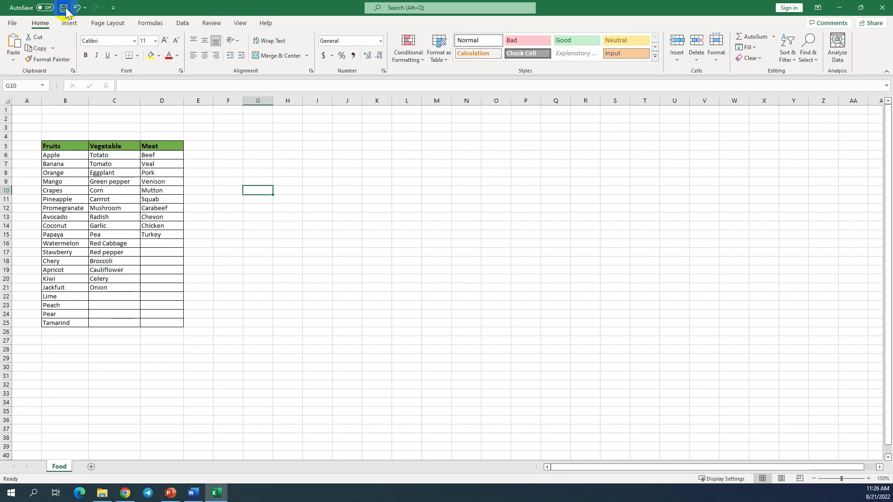
left_click(12, 23)
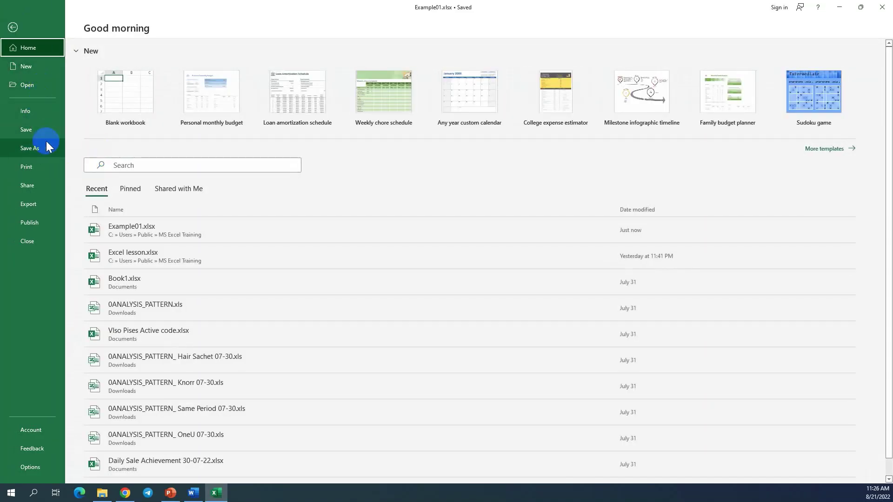
left_click(38, 115)
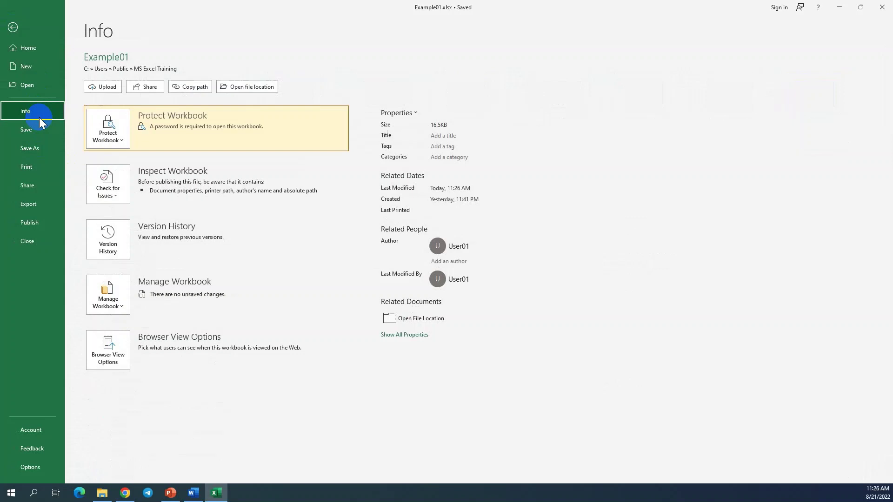
left_click(111, 135)
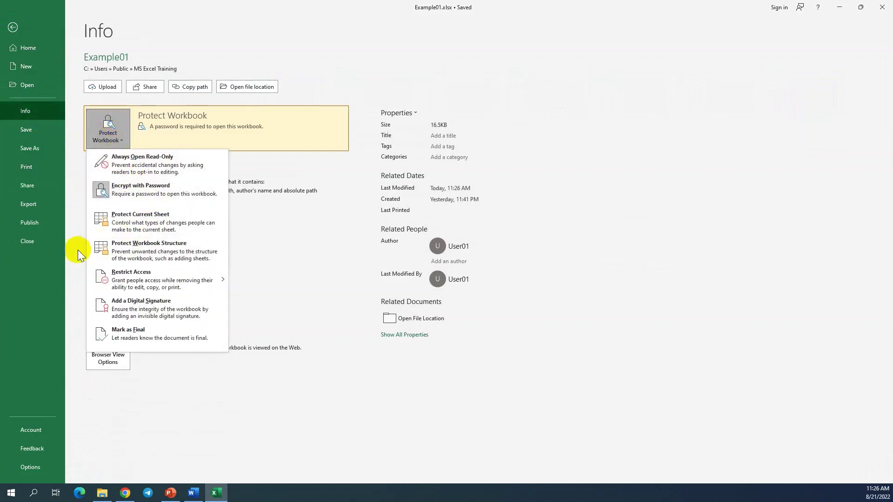
left_click(149, 194)
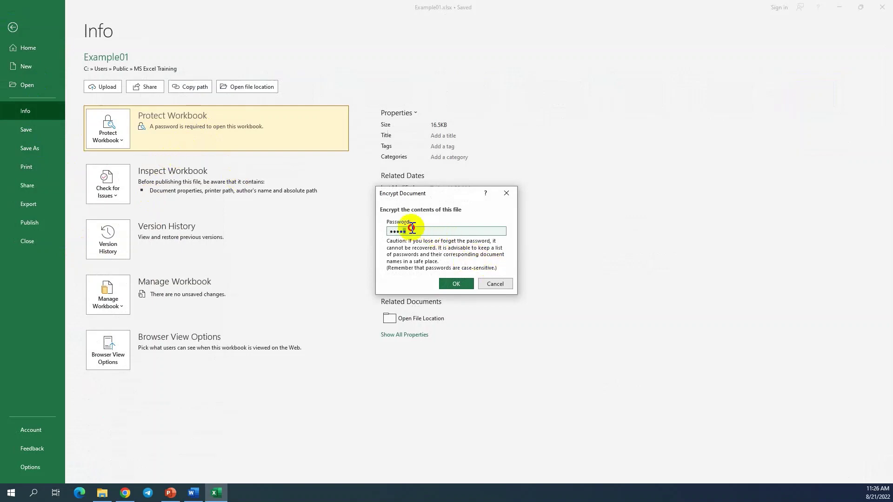
left_click_drag(446, 231, 371, 225)
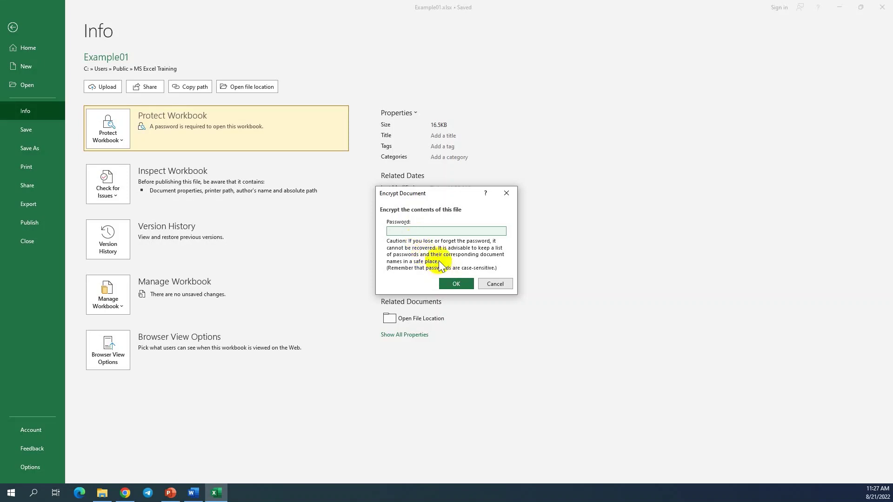
left_click(457, 283)
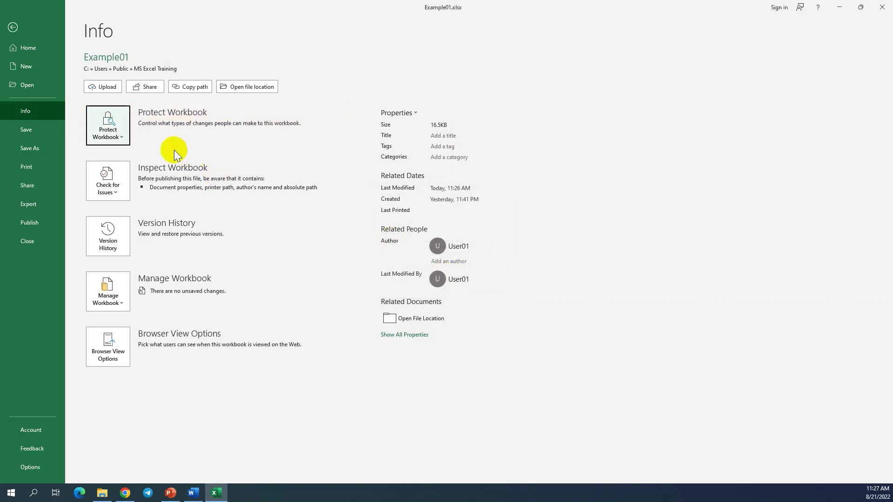
left_click(13, 29)
Save the unencrypted workbook, close Excel, reopen it without a password, save, and close.
left_click(65, 7)
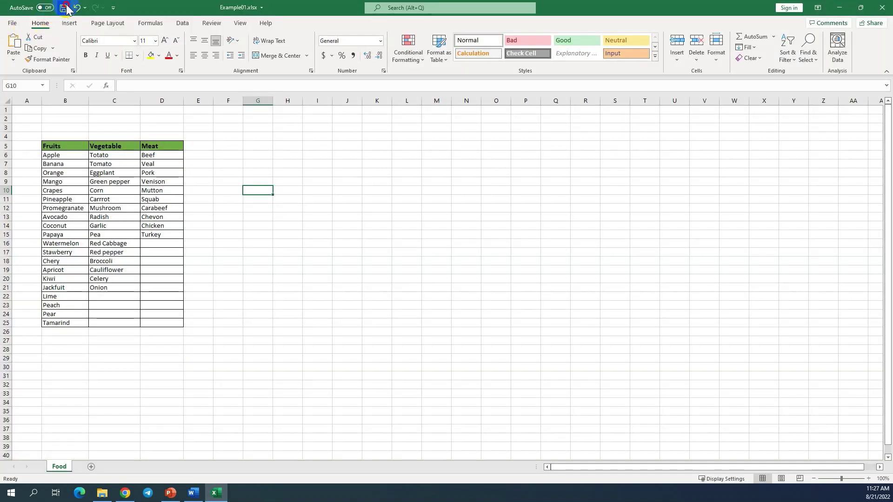
left_click(881, 7)
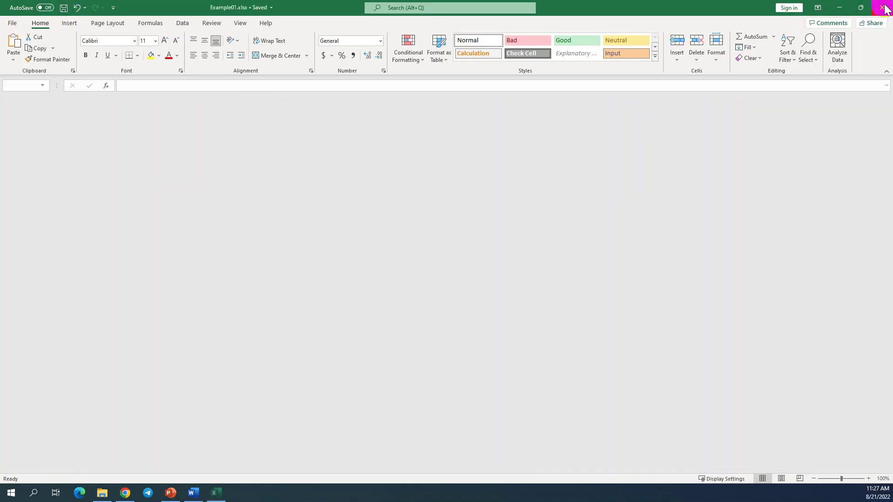
double_click(390, 284)
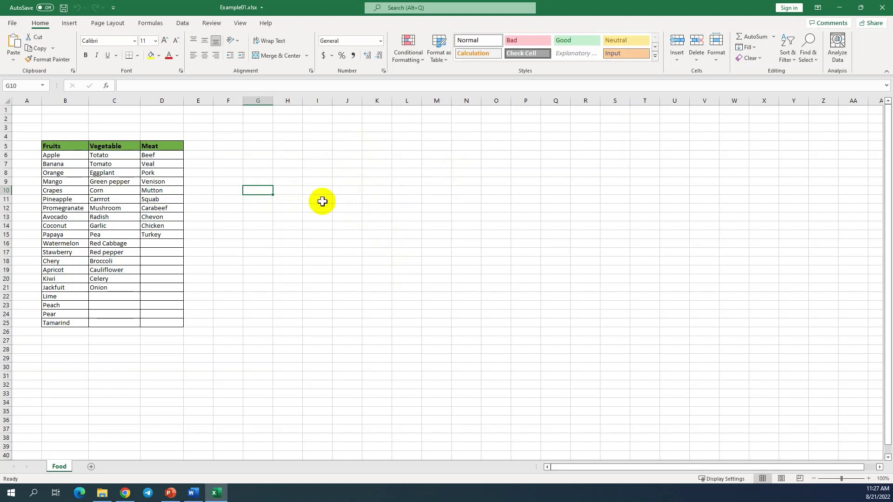
left_click(64, 7)
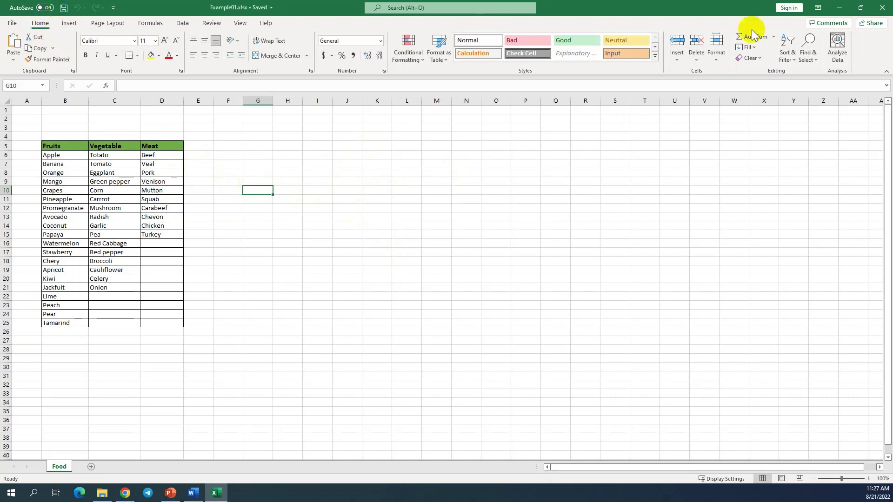
left_click(882, 7)
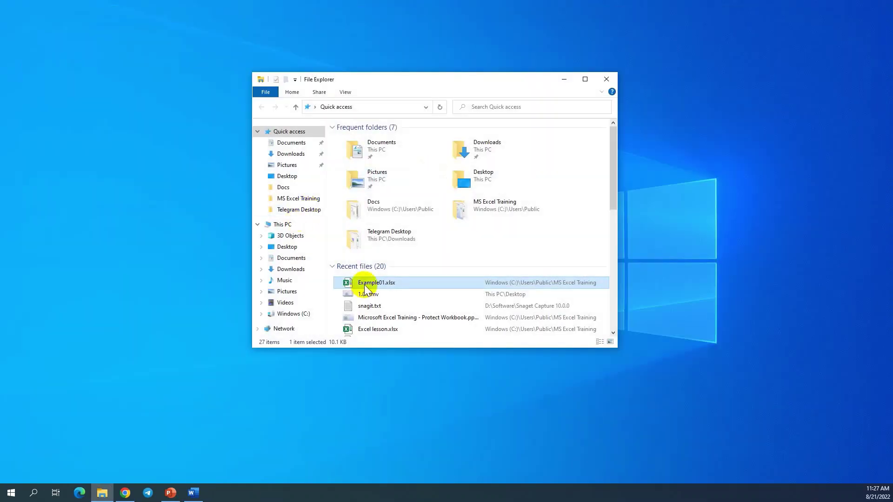
Open Example.xlsx from Recent files to show its Sheet1 table.
double_click(366, 285)
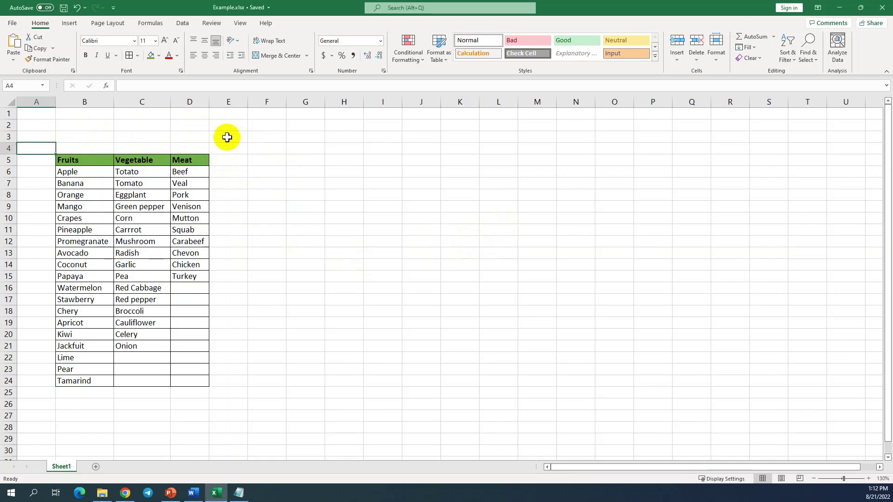
Insert two blank columns at column F of Sheet1.
left_click(93, 137)
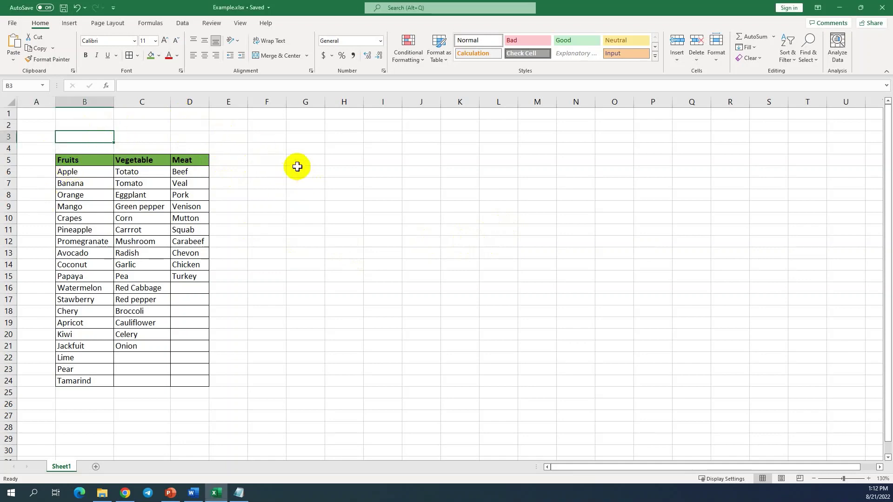
left_click_drag(297, 165, 88, 395)
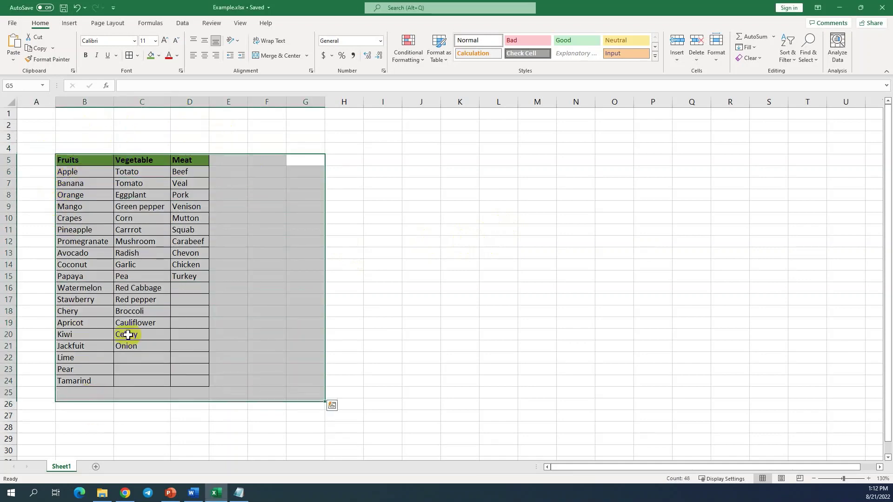
left_click(384, 209)
right_click(265, 102)
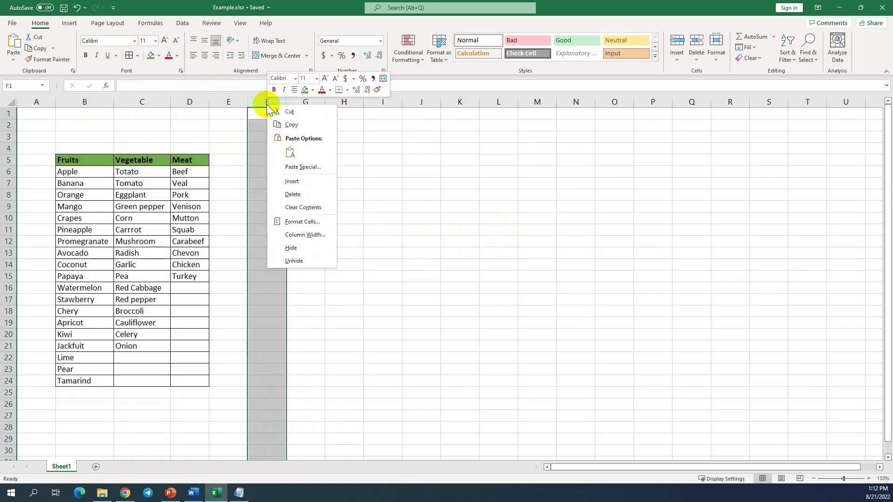
left_click(299, 186)
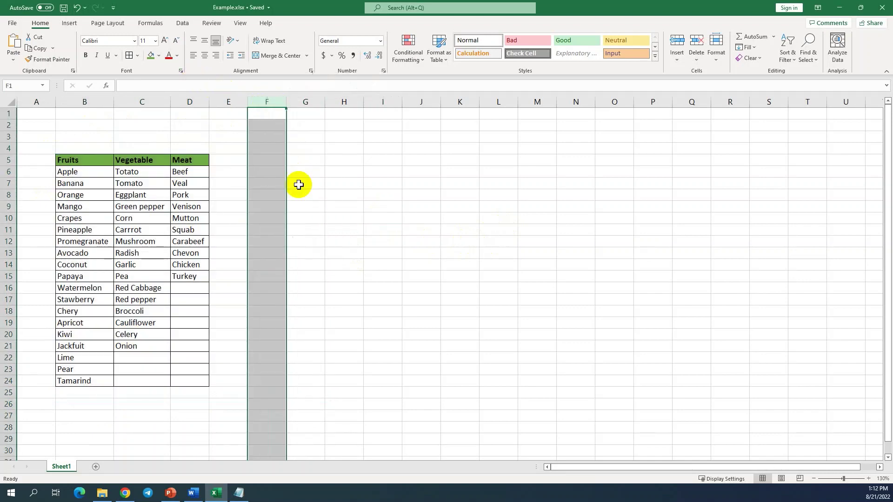
right_click(274, 104)
left_click(300, 181)
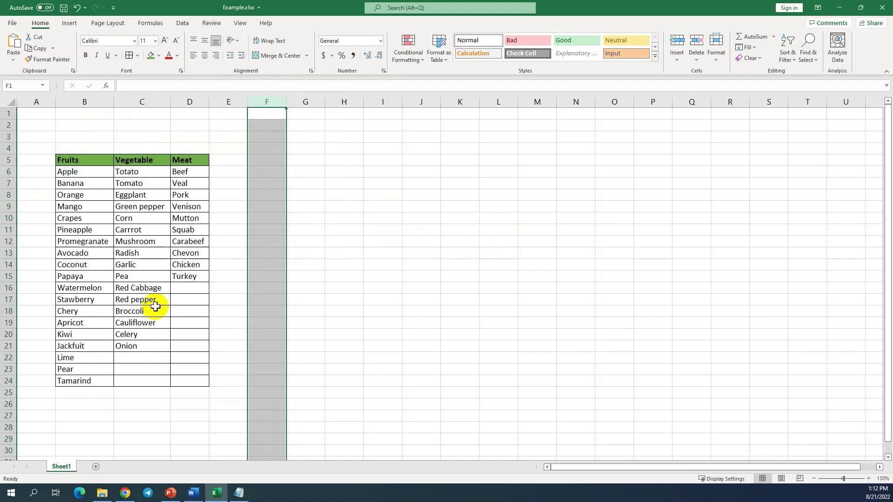
Delete empty row 27, then select cell F16.
left_click(5, 416)
right_click(5, 417)
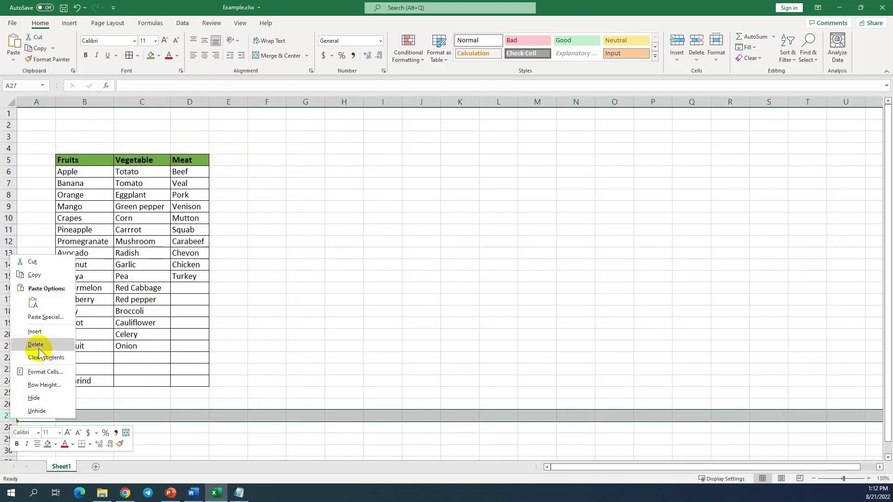
left_click(10, 415)
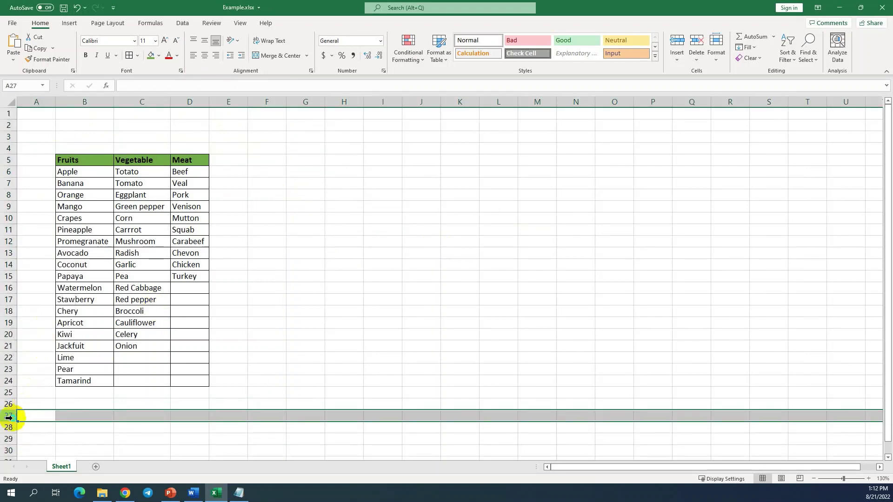
right_click(9, 416)
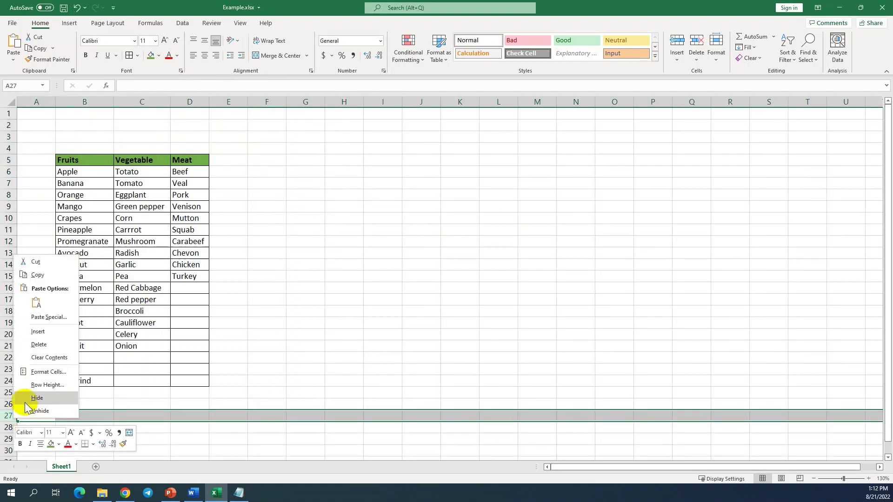
left_click(50, 342)
left_click(267, 287)
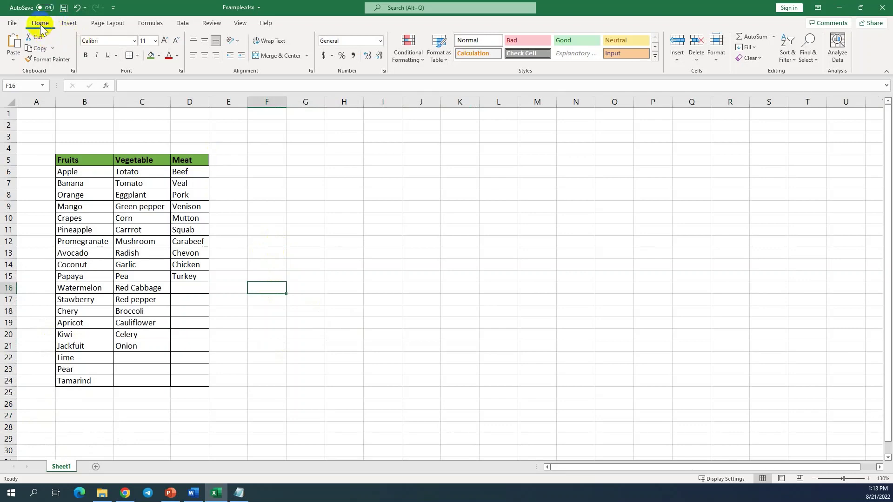
Open the Protect Sheet dialog for Sheet1 through File > Info > Protect Workbook > Protect Current Sheet.
left_click(12, 23)
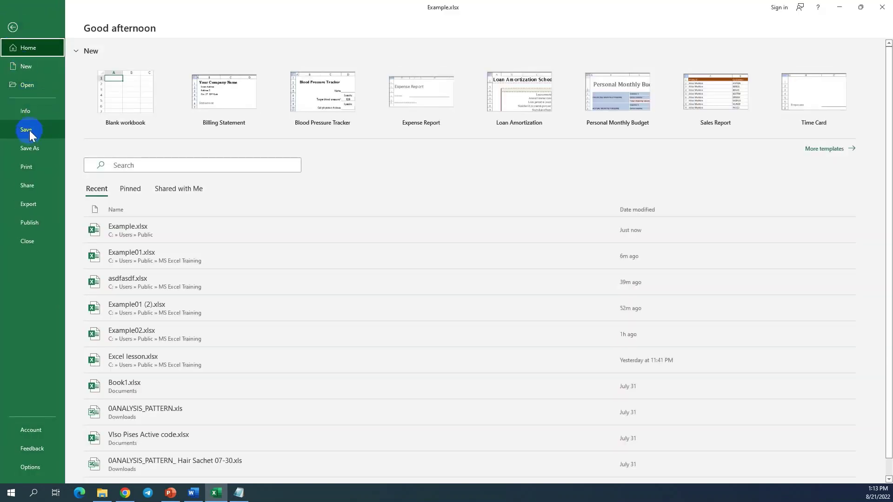
left_click(28, 112)
left_click(109, 142)
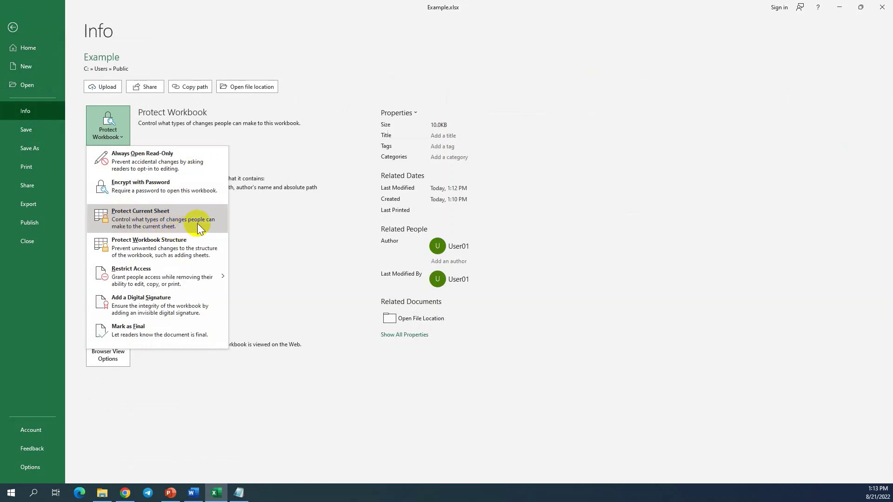
left_click(164, 227)
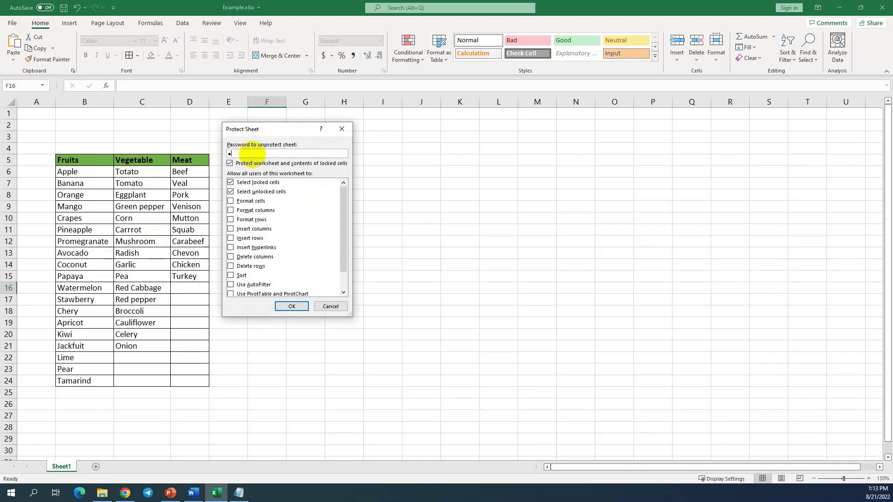
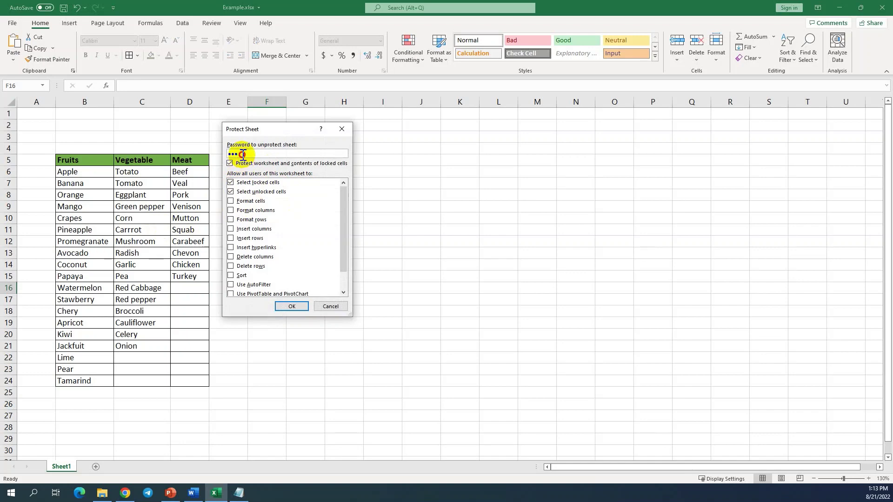
Enter the sheet password and allow Insert columns and Insert rows.
left_click_drag(239, 153, 224, 154)
type("3")
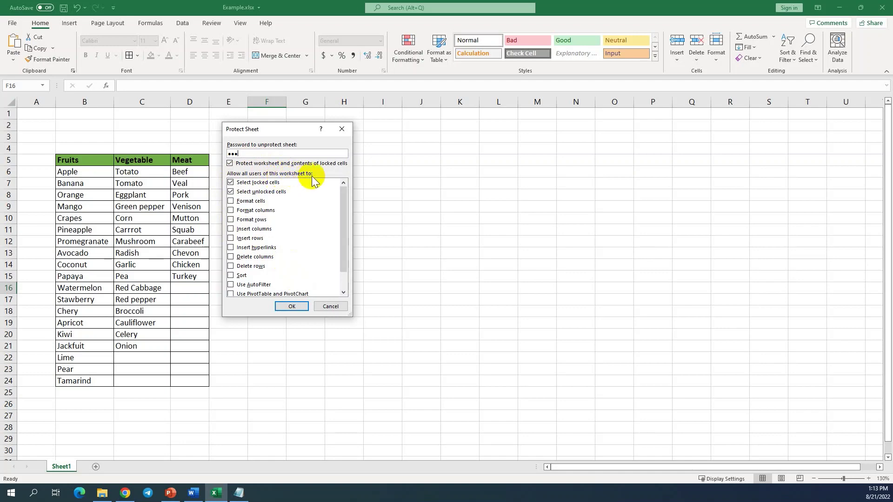
left_click(343, 195)
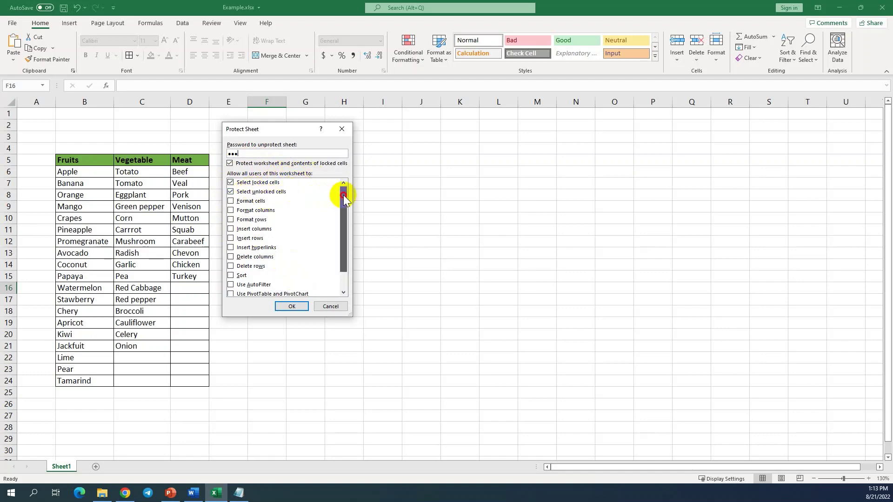
mouse_move(343, 194)
left_mouse_down()
mouse_move(342, 214)
mouse_move(345, 187)
left_mouse_up()
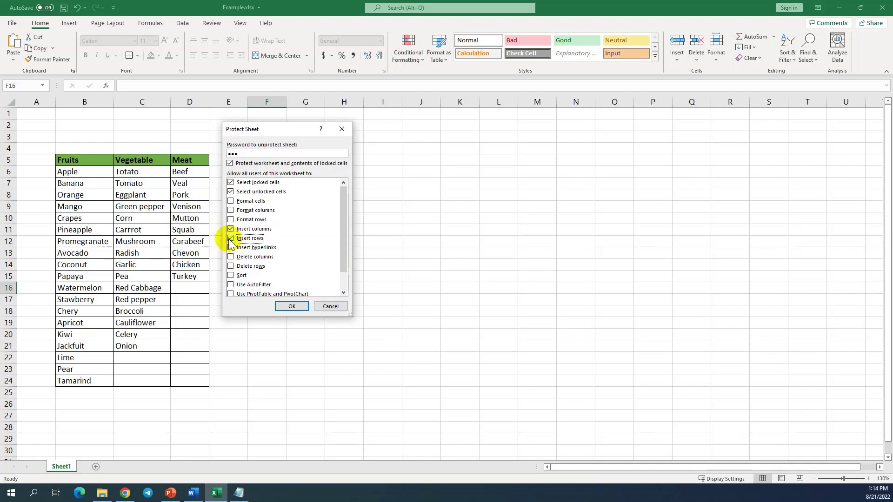
mouse_move(342, 235)
left_mouse_down()
mouse_move(343, 249)
mouse_move(354, 230)
left_mouse_up()
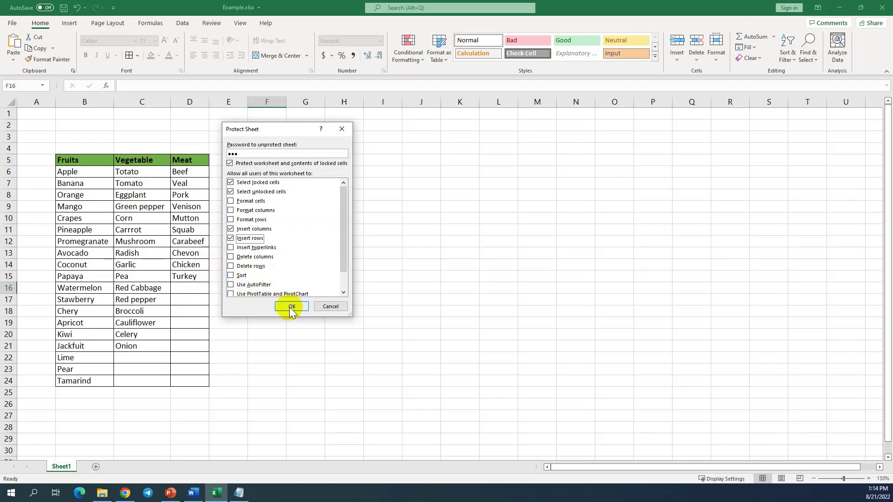
Apply the sheet protection, re-entering the password to confirm it.
left_click(291, 307)
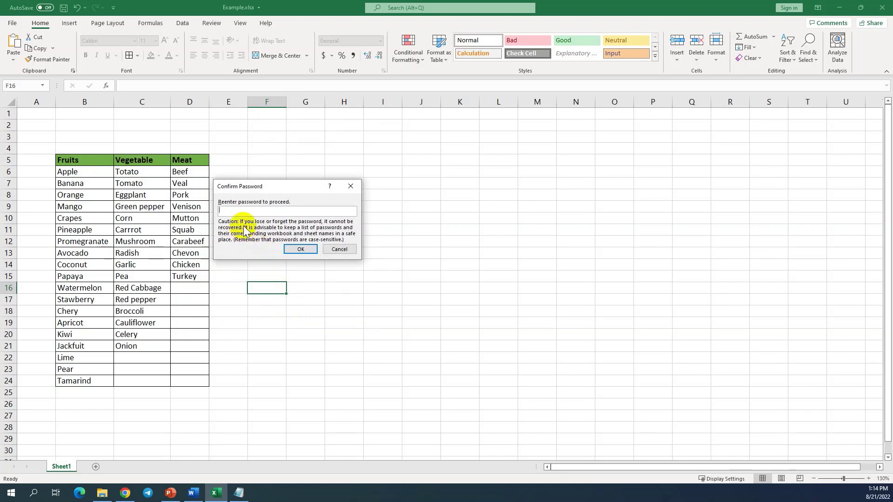
left_click(301, 248)
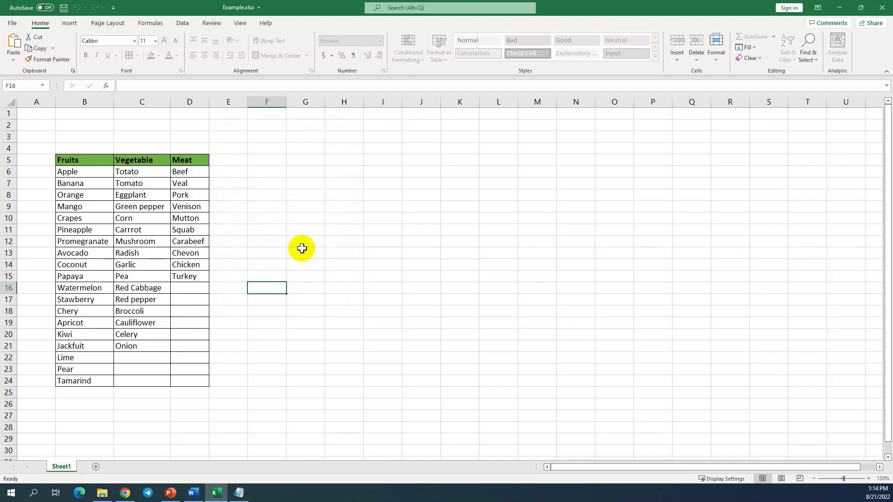
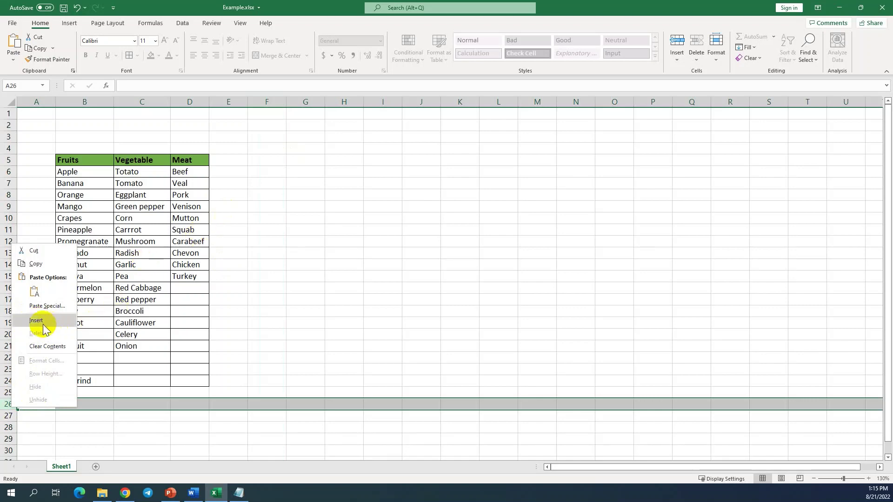
Confirm column E's Delete and Column Width commands are disabled on the protected sheet.
key("Escape")
left_click(235, 101)
right_click(236, 102)
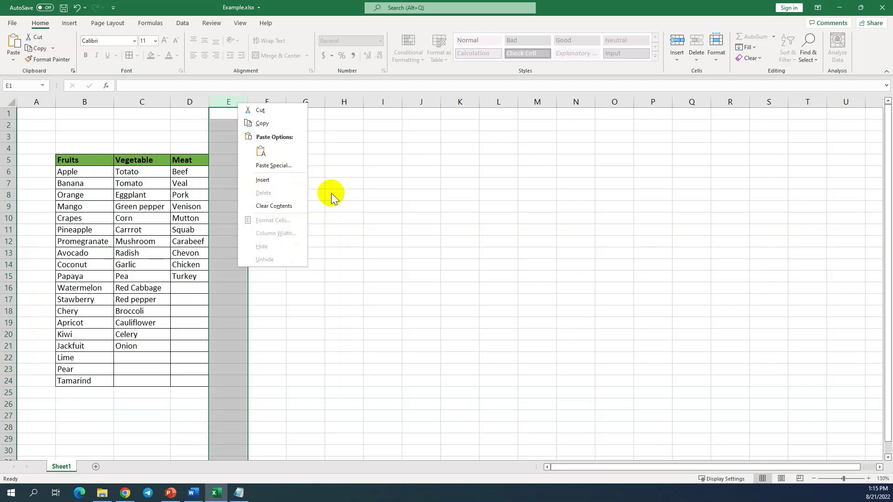
left_click(339, 184)
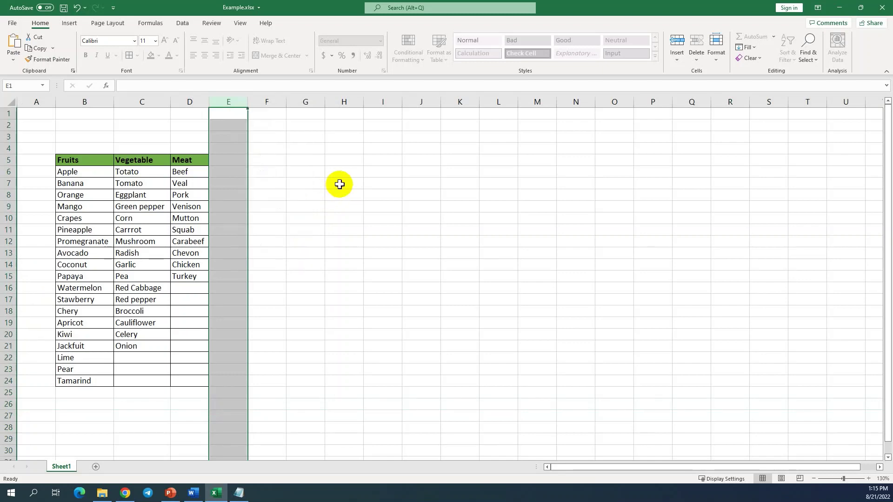
left_click(292, 184)
left_click(260, 102)
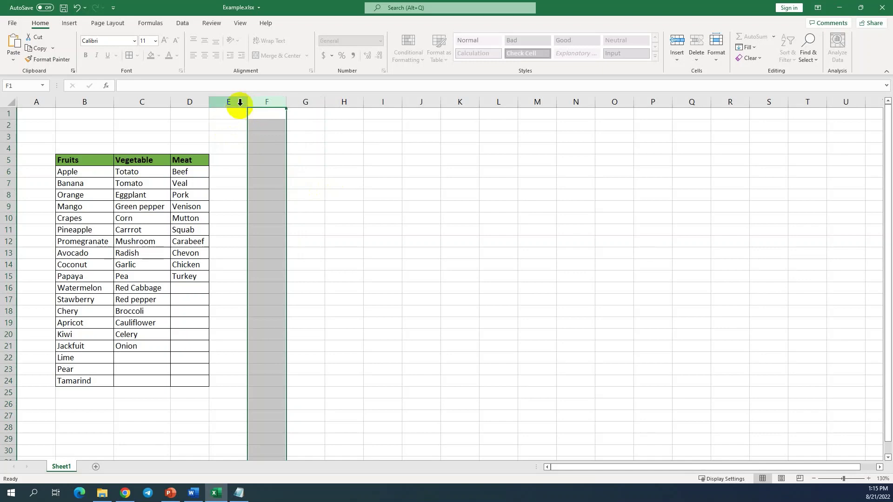
left_click(240, 103)
right_click(259, 103)
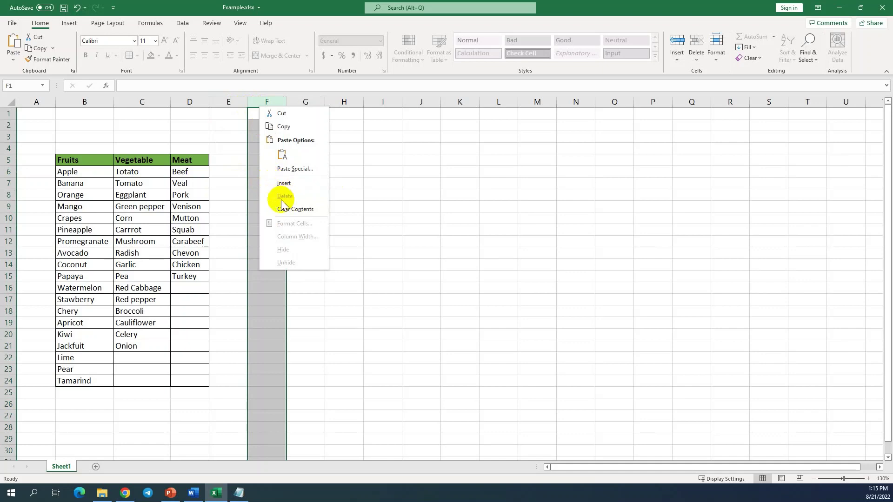
left_click(227, 191)
left_click(240, 180)
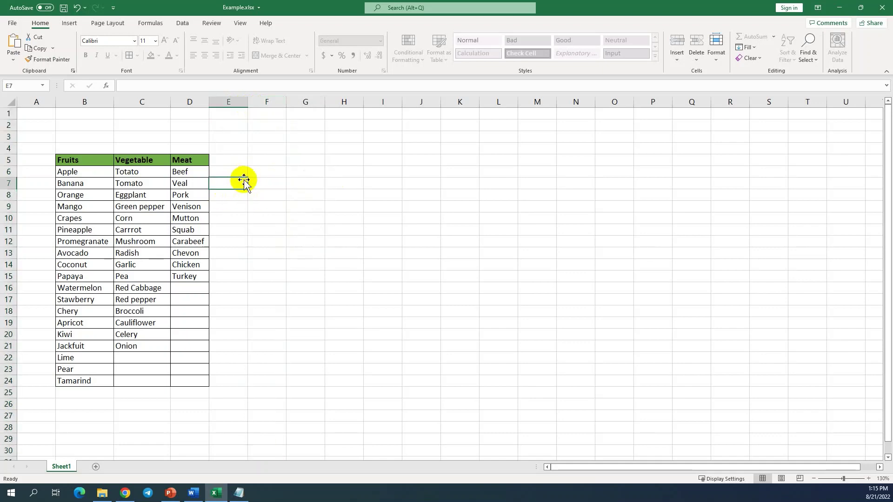
left_click(253, 172)
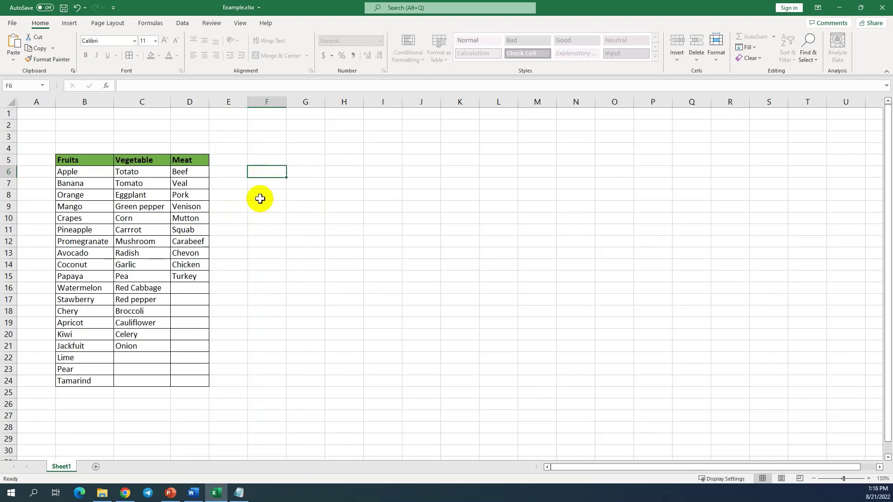
Unprotect Sheet1 from File > Info by entering the sheet password, then return to the worksheet.
left_click(13, 23)
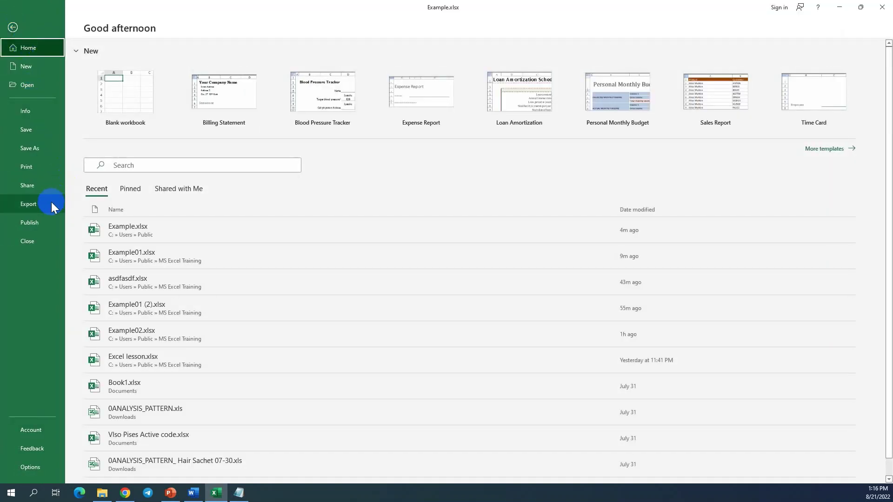
left_click(29, 113)
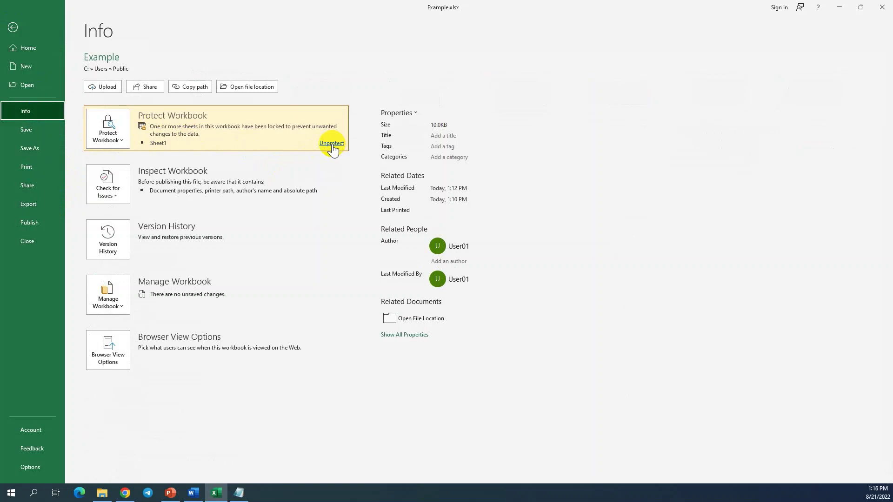
left_click(332, 143)
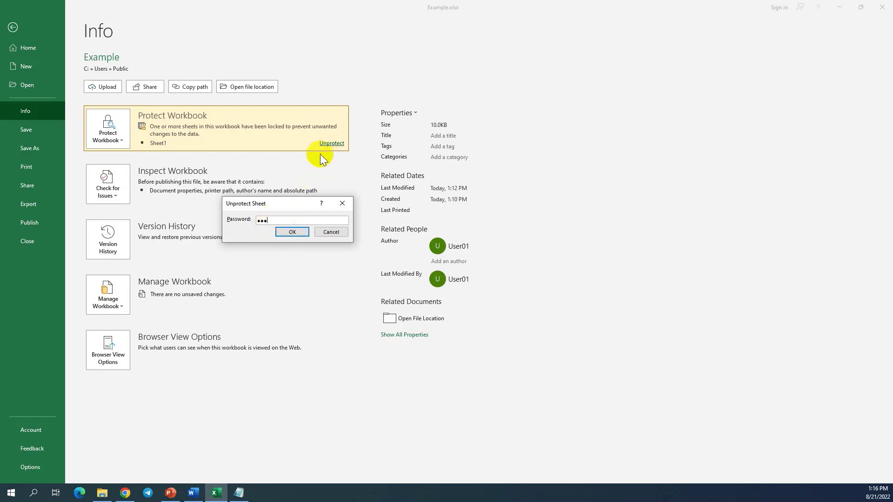
left_click(287, 233)
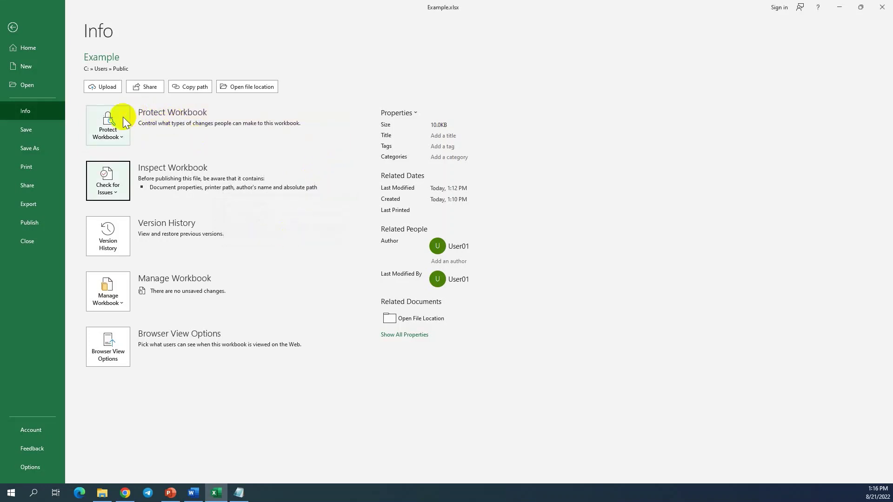
left_click(13, 27)
Delete the empty column F and insert a new blank column in its place.
right_click(259, 100)
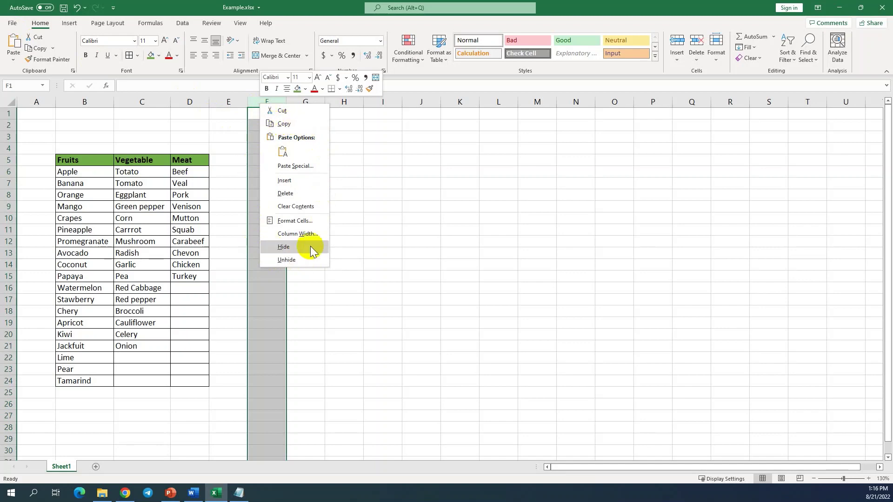
left_click(285, 193)
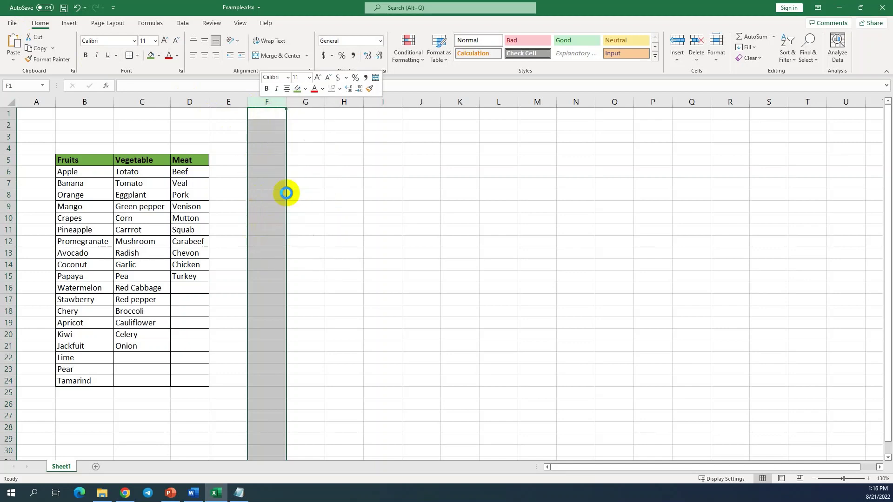
right_click(269, 106)
left_click(287, 183)
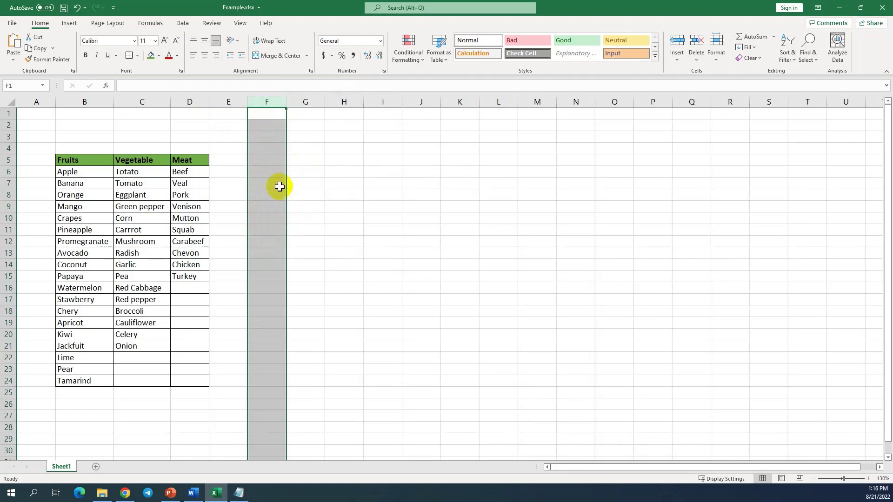
left_click(275, 191)
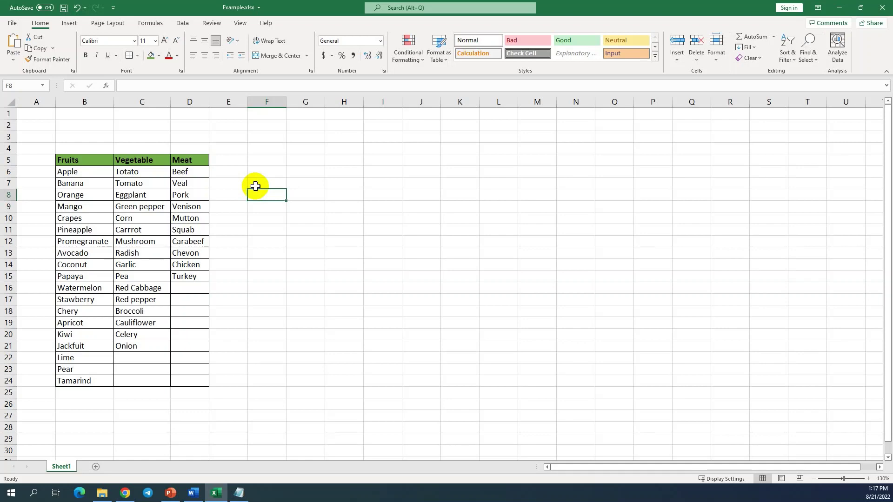
Switch to the Review tab and select the empty range F6:I19.
left_click(270, 159)
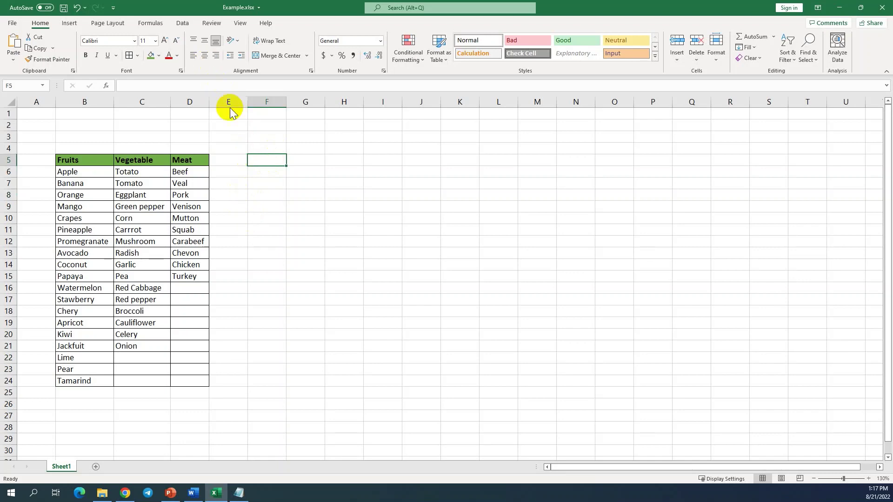
left_click(216, 24)
left_click(295, 194)
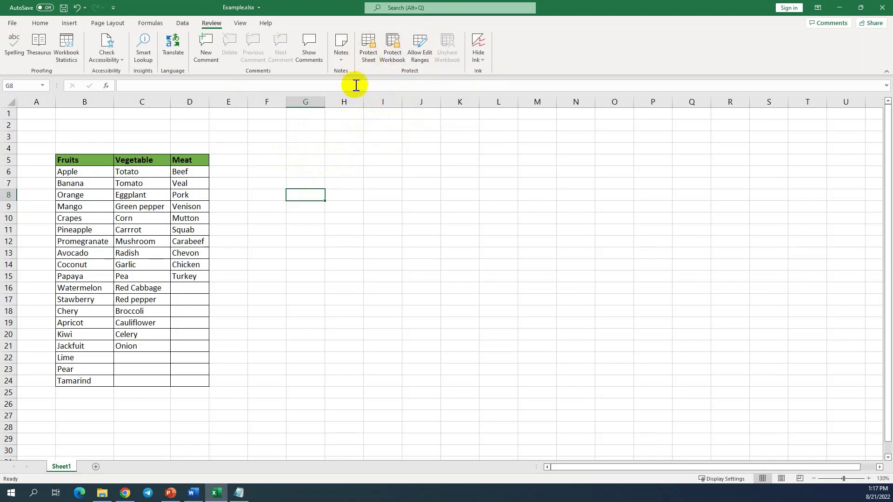
left_click_drag(267, 172, 369, 319)
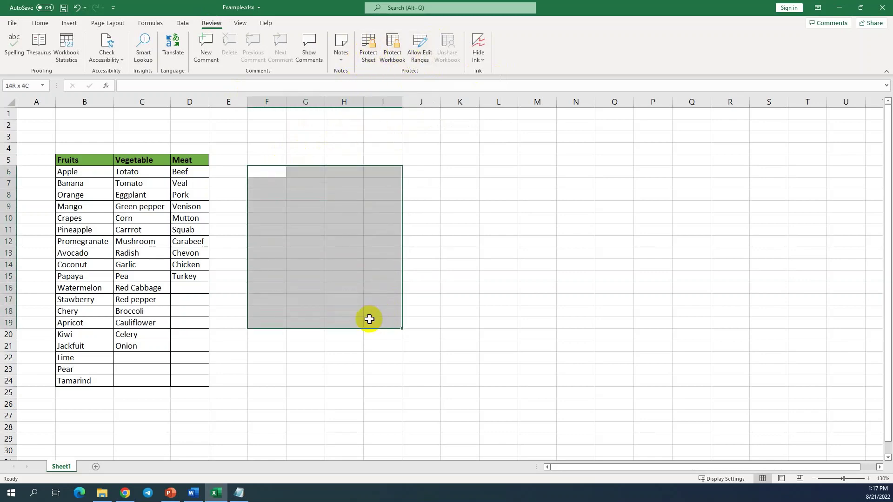
left_click(420, 46)
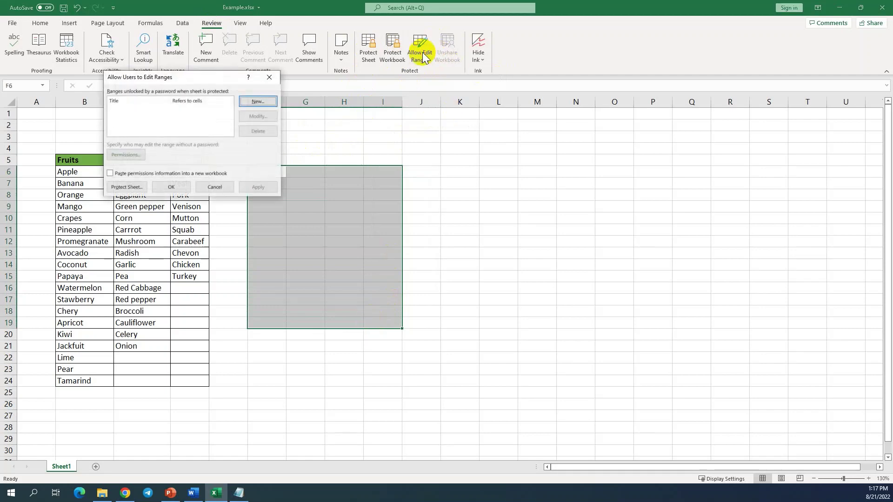
left_click(256, 101)
left_click(140, 155)
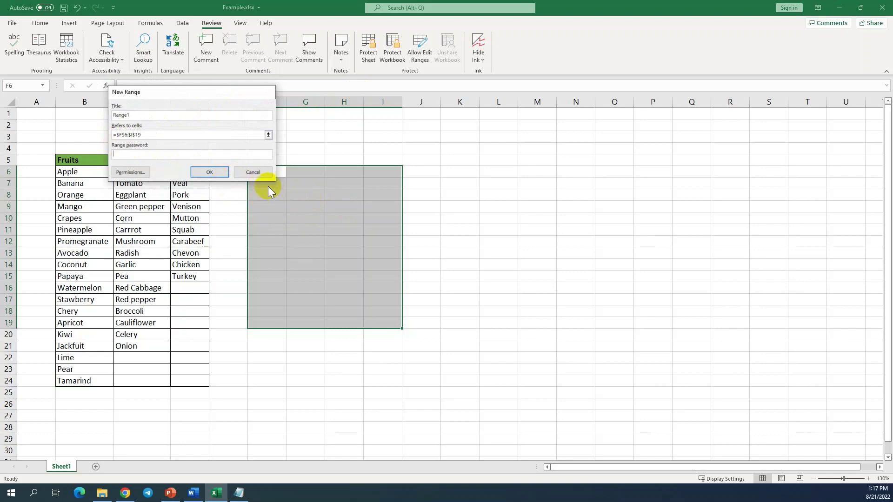
left_click(250, 173)
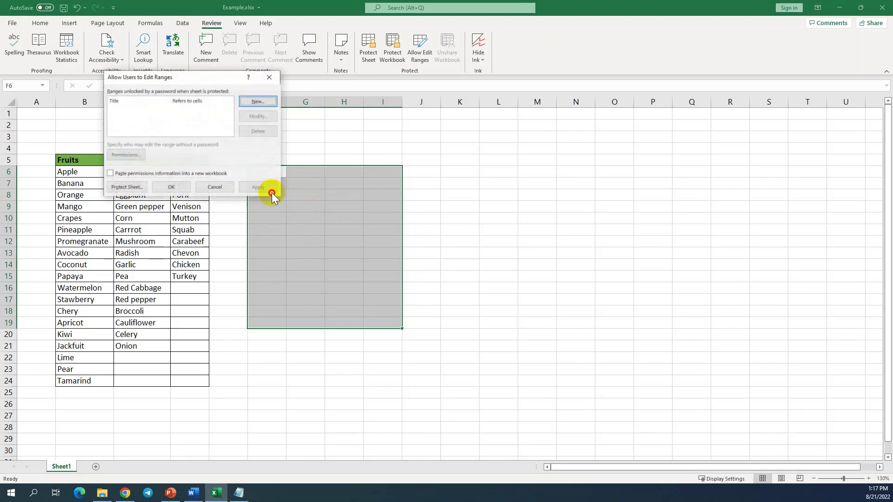
left_click(264, 79)
left_click_drag(268, 171, 401, 279)
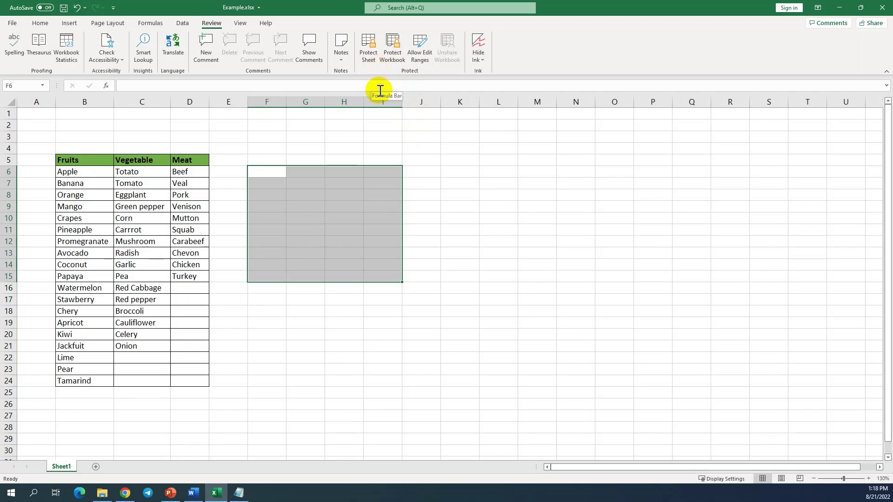
left_click(369, 195)
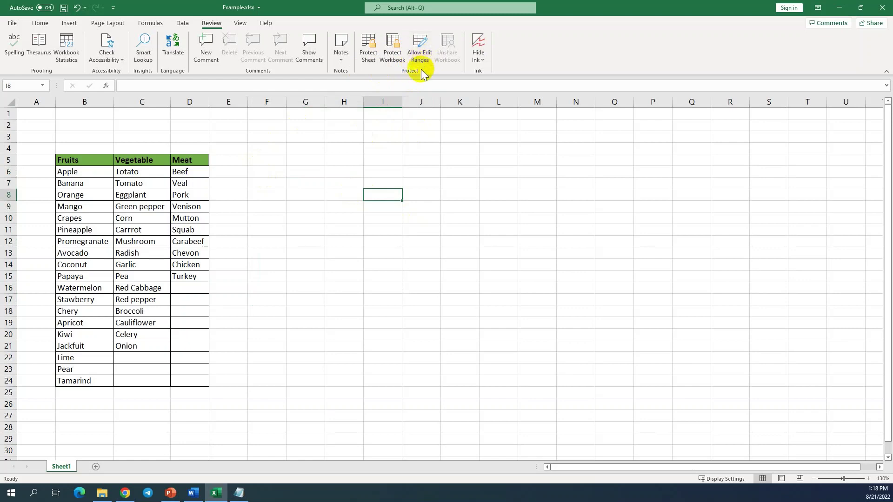
Open the Protect Structure and Windows dialog from File > Info, then close it unapplied.
left_click(299, 216)
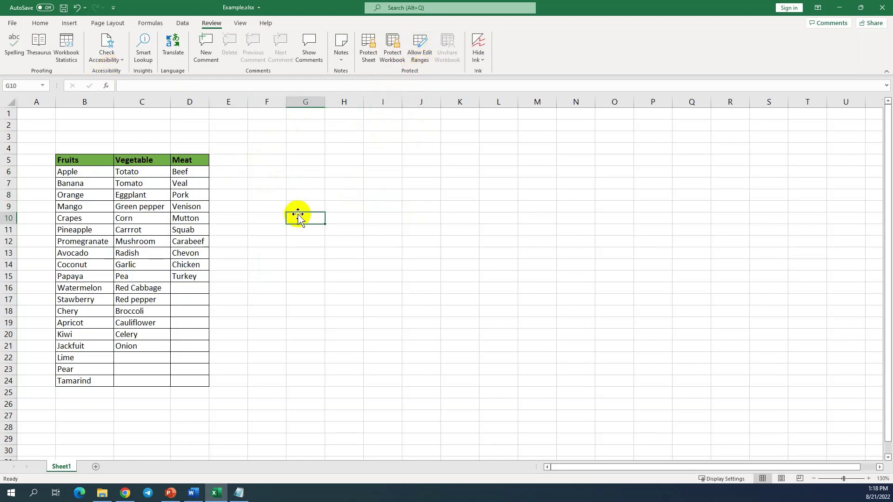
left_click(14, 24)
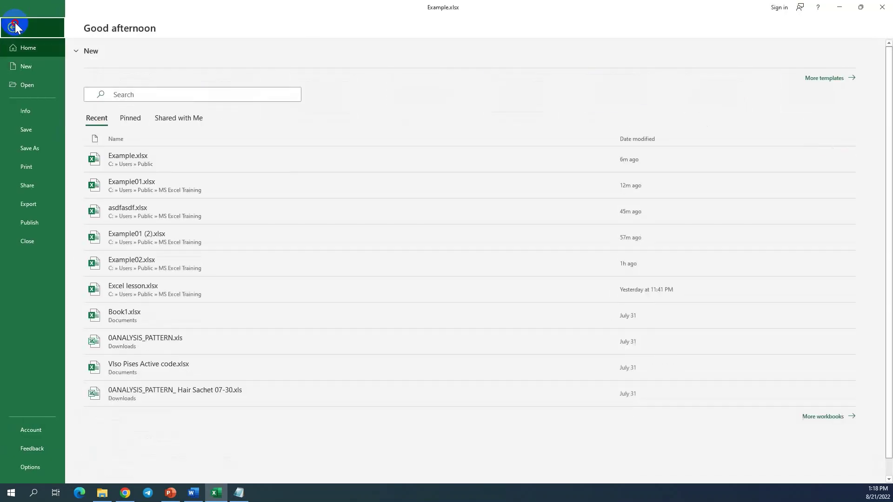
left_click(14, 25)
left_click(13, 24)
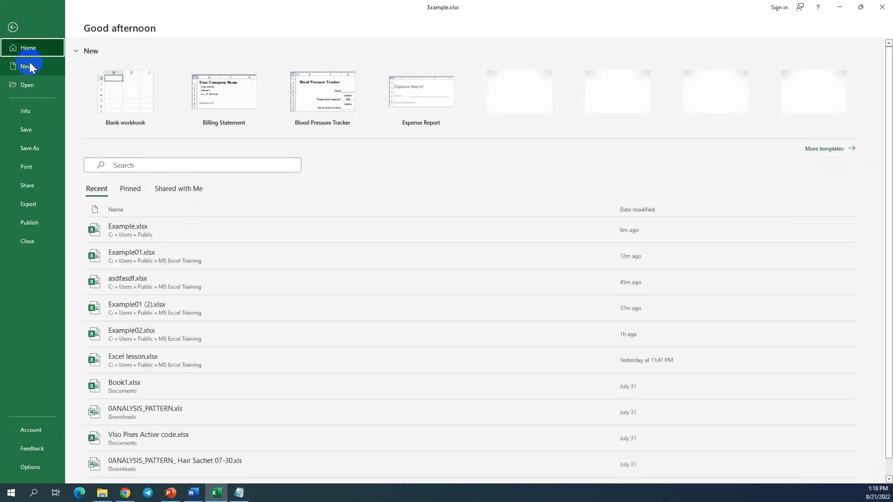
left_click(32, 113)
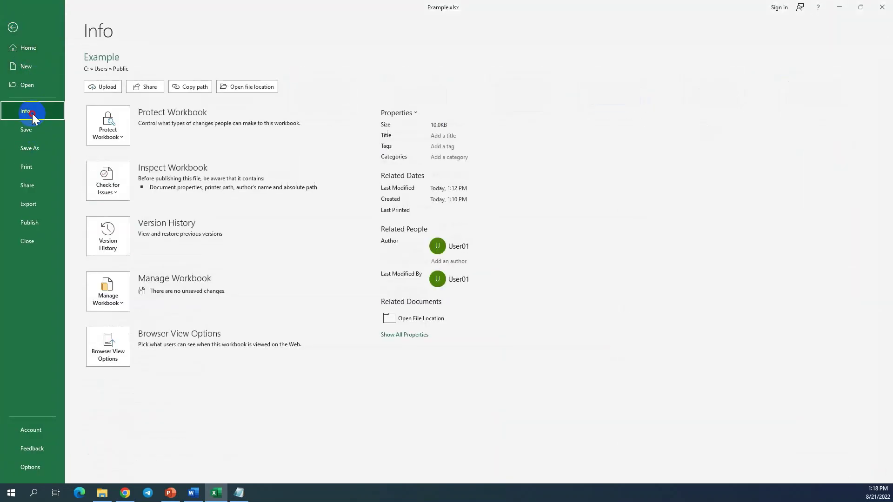
left_click(107, 125)
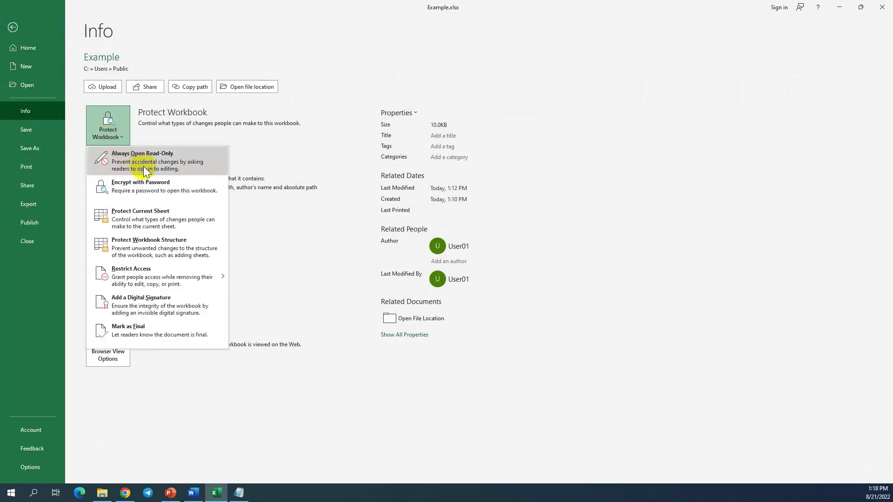
left_click(153, 250)
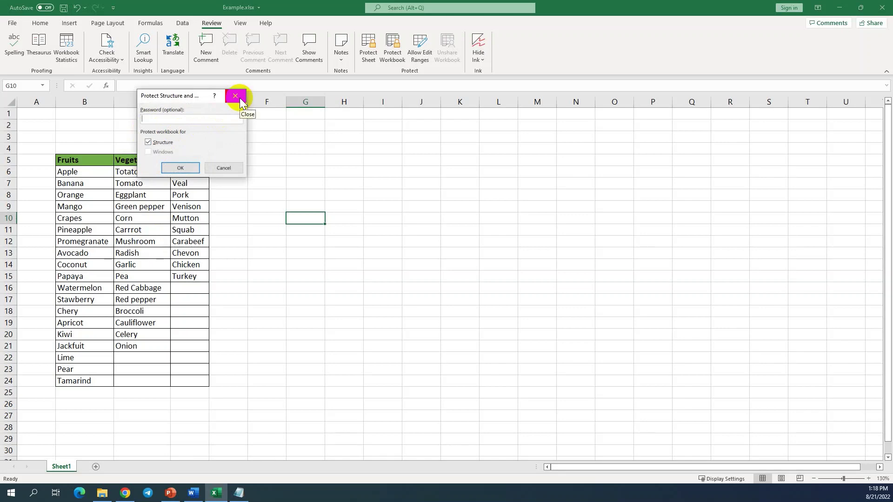
left_click(239, 98)
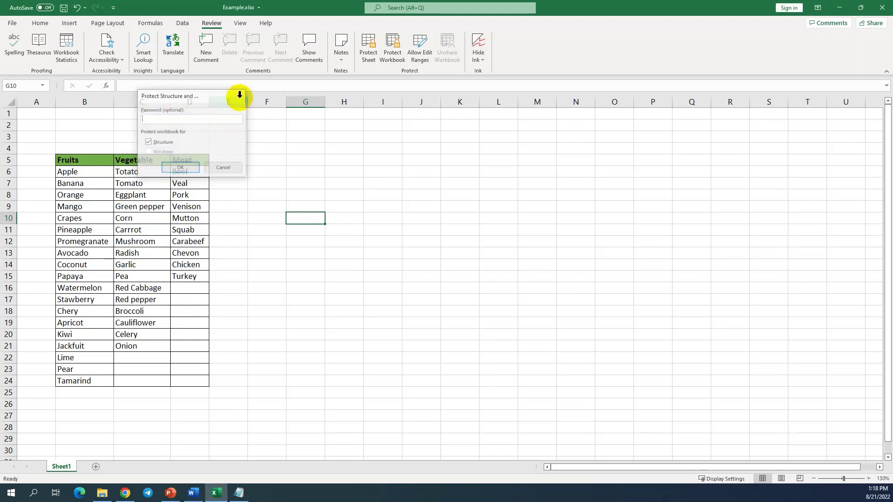
left_click(99, 451)
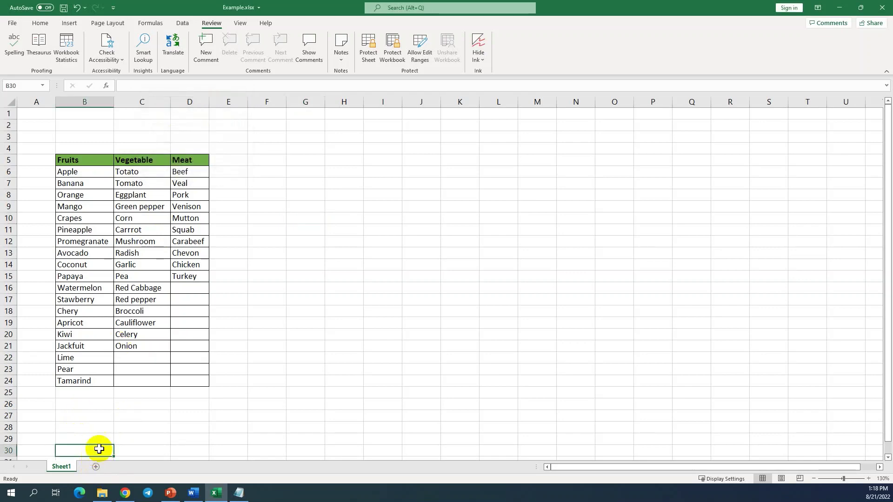
Add Sheet2 and enter filler text 'srdgfsdf', 'dsfgs' and 'g' in empty cells.
left_click(95, 467)
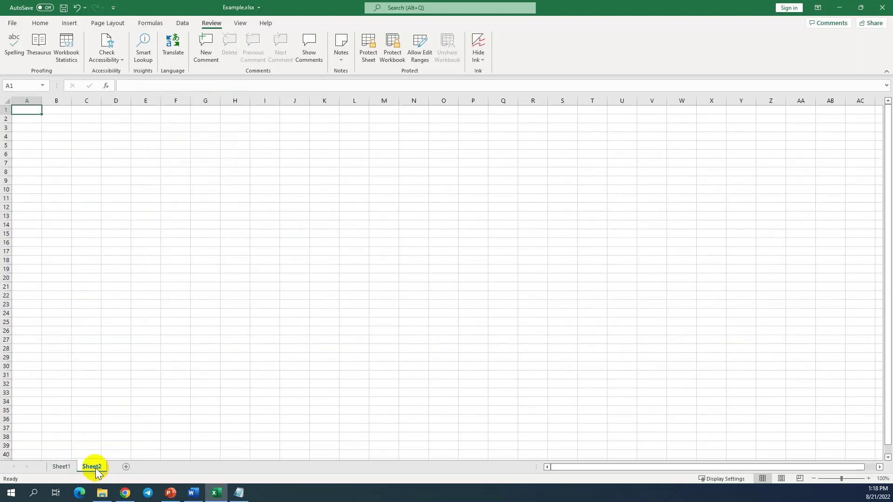
left_click(114, 215)
type("srdgfsdf")
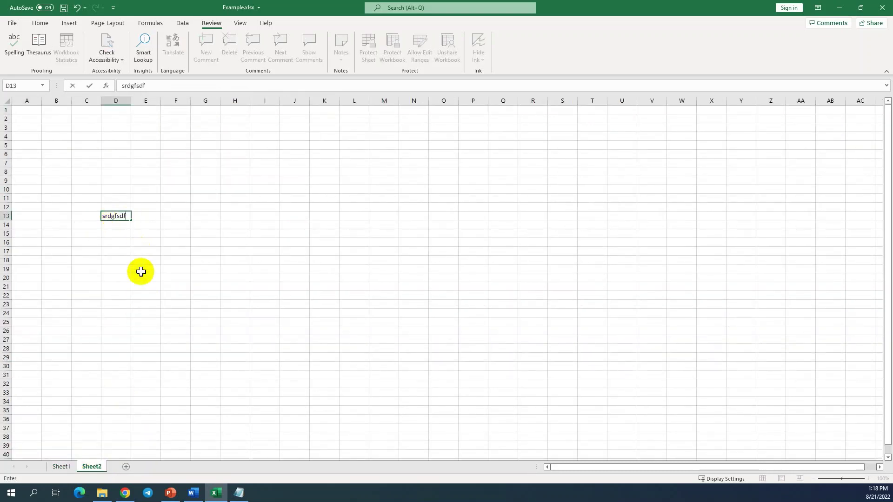
left_click(141, 271)
type("dsfgs")
left_click(109, 267)
type("g")
Enter more filler text ('sdfg', 'g') on Sheet2 and save Example.xlsx.
left_click(91, 267)
left_click(88, 259)
type("sdf")
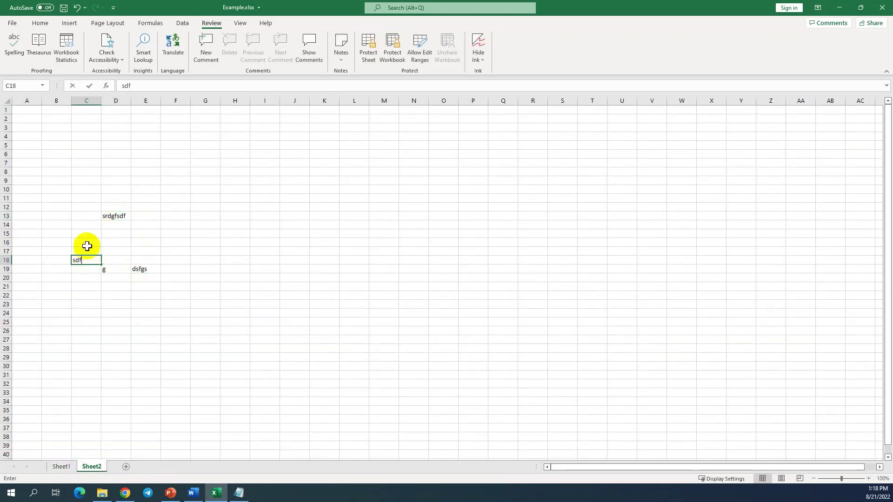
type("g")
left_click(87, 243)
type("g")
left_click(195, 207)
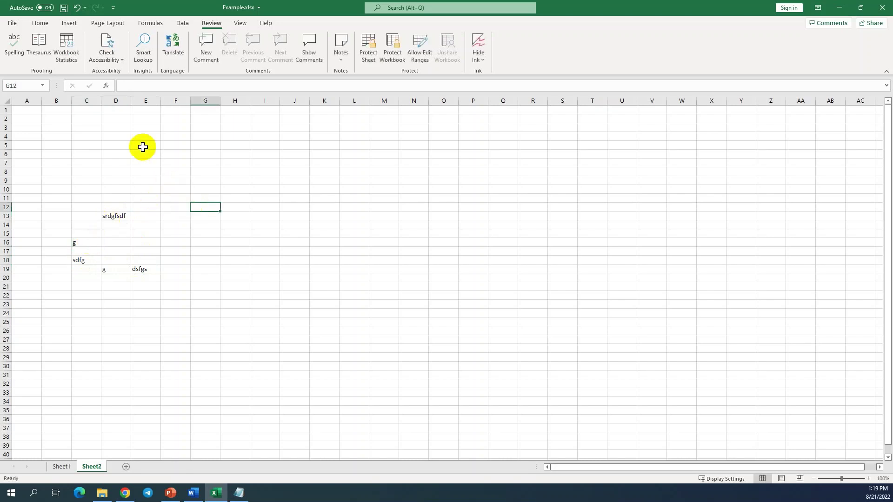
left_click(63, 8)
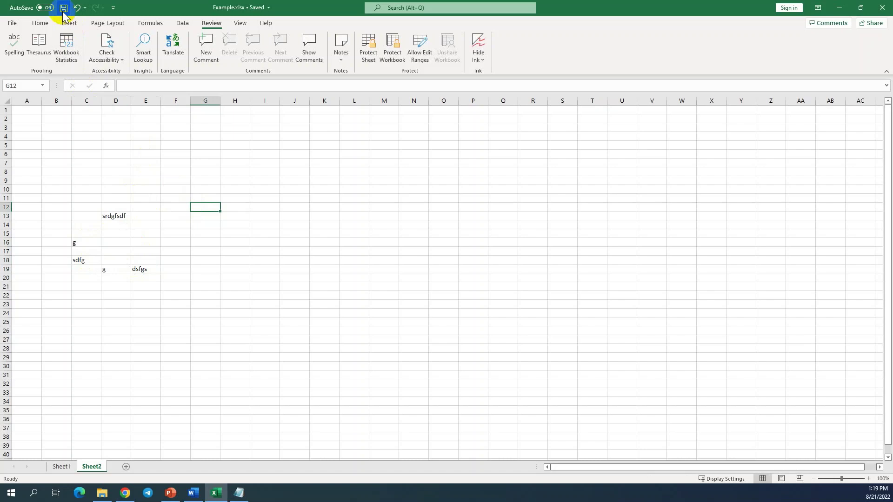
Delete the Sheet2 tab and confirm the permanent deletion.
right_click(92, 463)
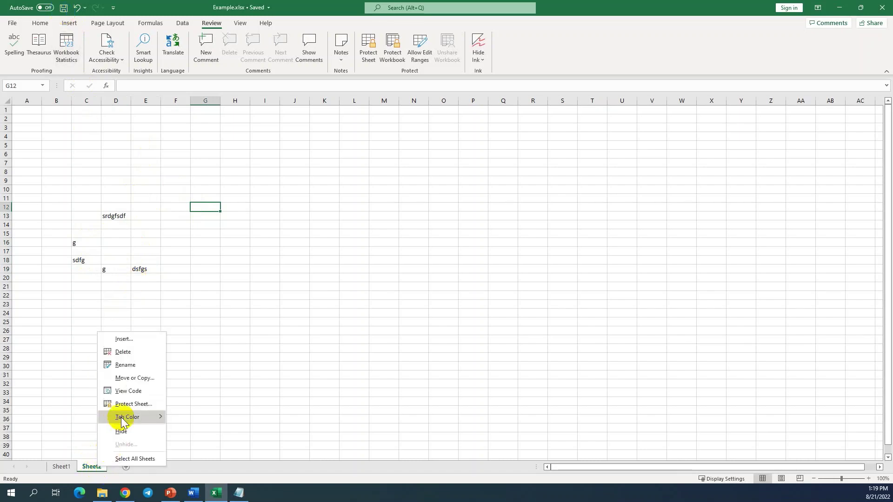
left_click(123, 352)
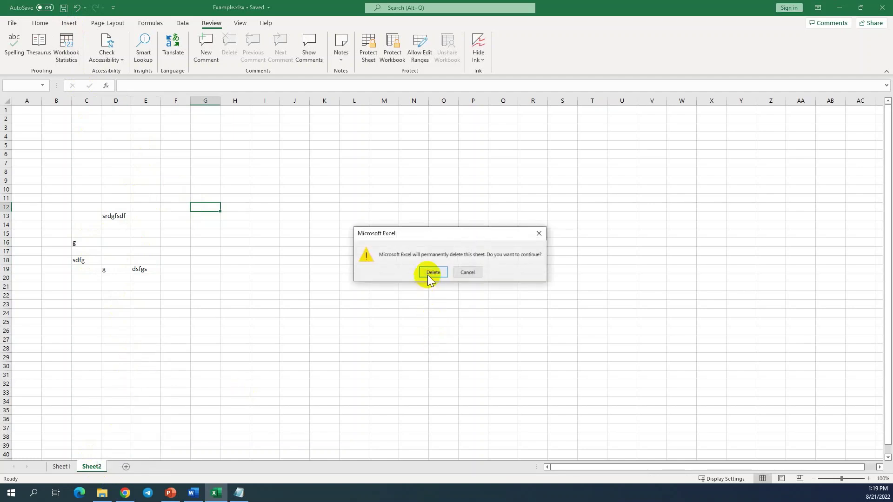
left_click(433, 273)
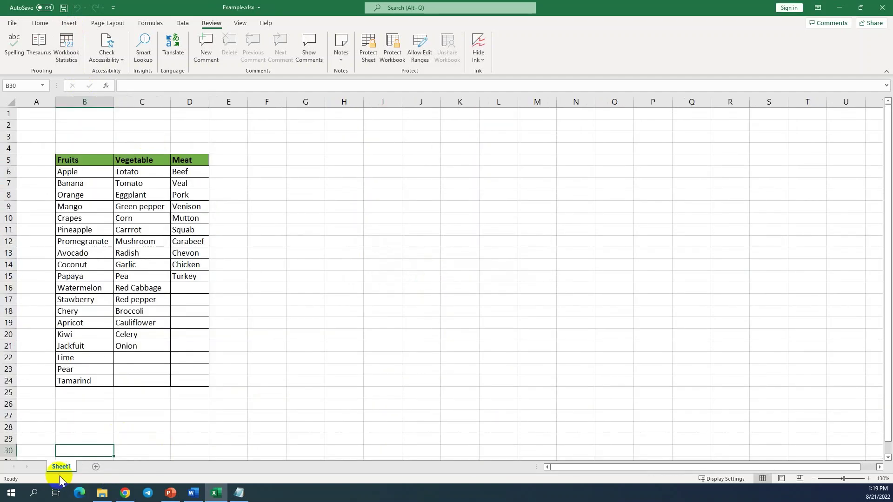
left_click(226, 378)
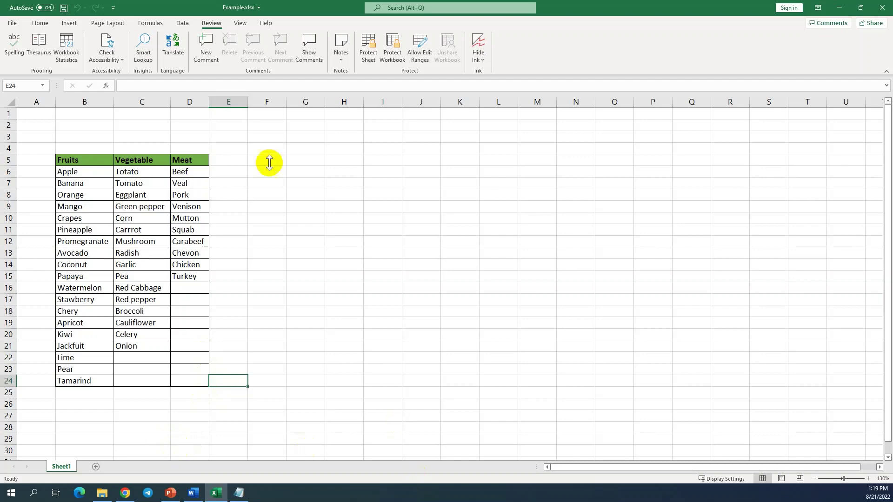
Apply Protect Workbook Structure from File > Info with a password, re-entering it to confirm.
left_click(12, 22)
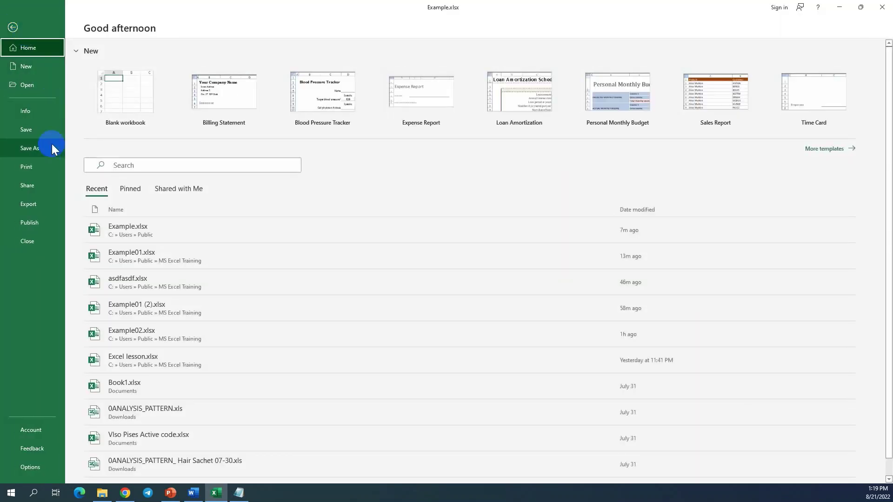
left_click(30, 114)
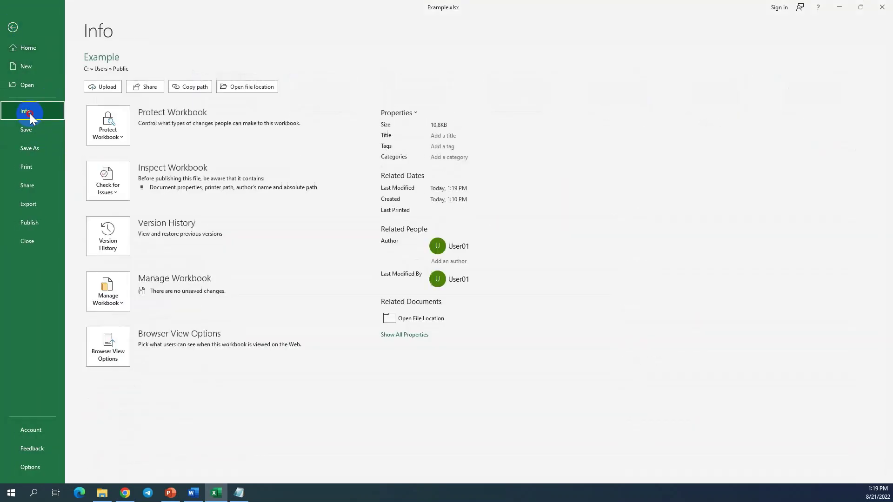
left_click(111, 140)
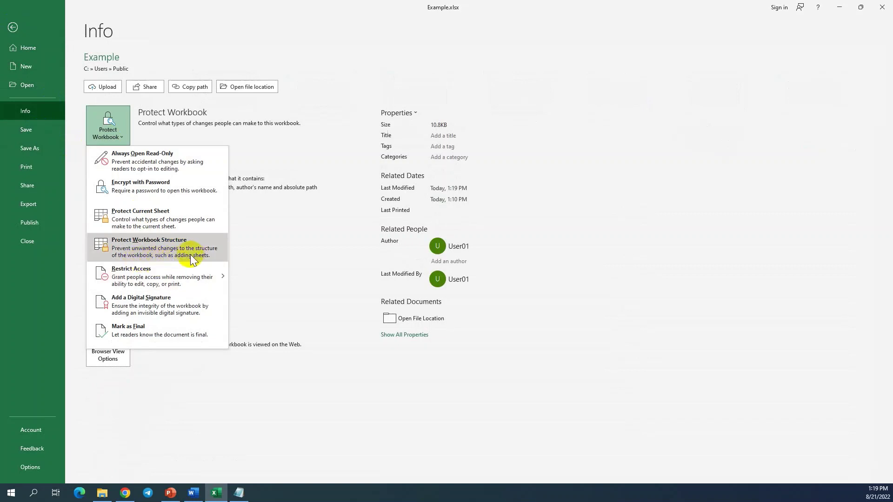
mouse_move(185, 266)
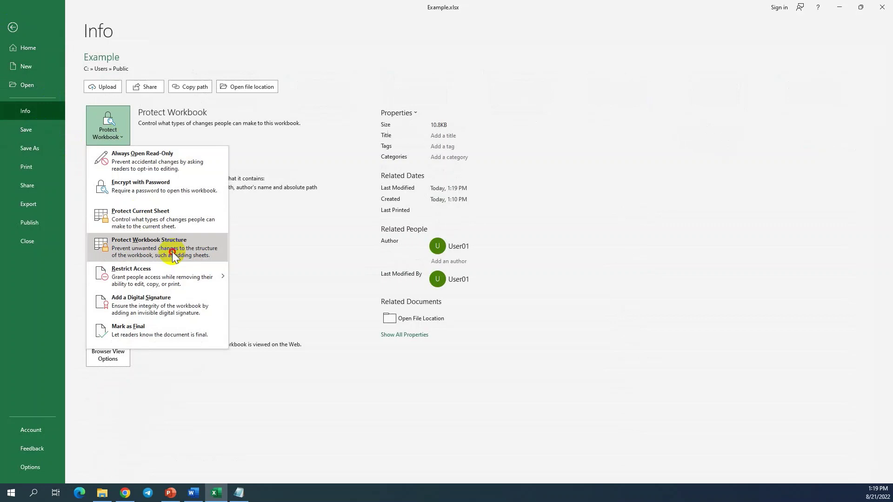
left_click(172, 252)
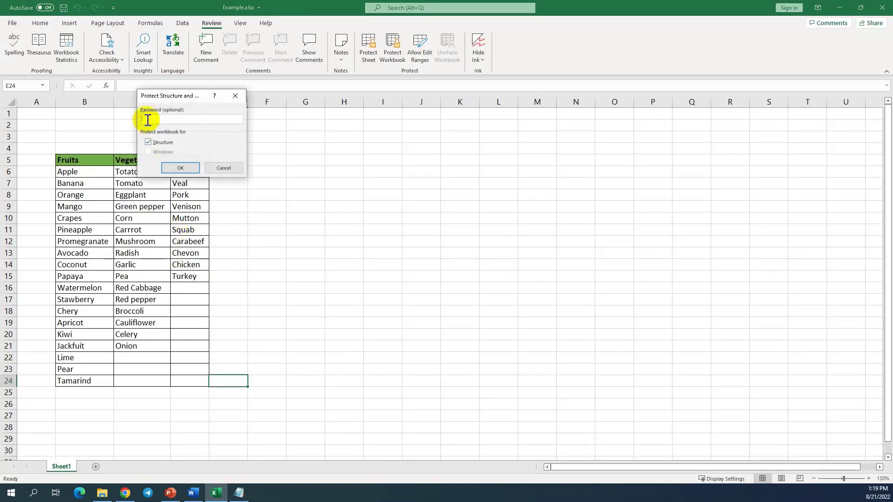
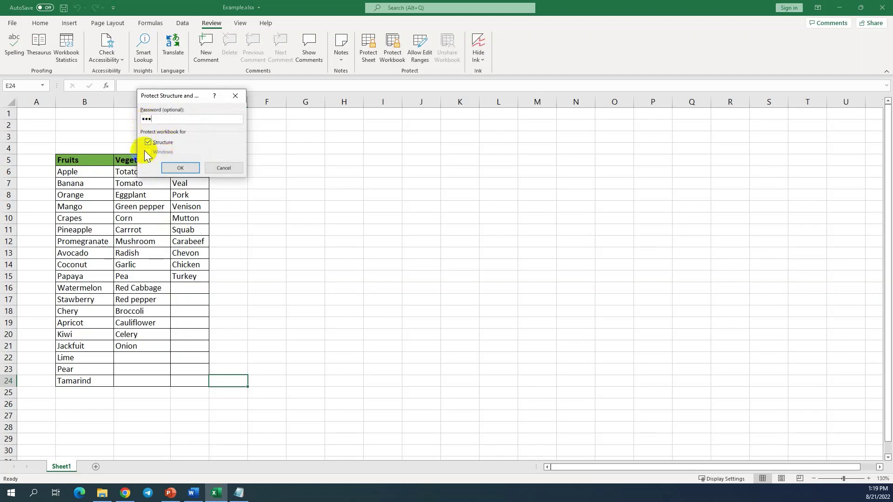
left_click(185, 170)
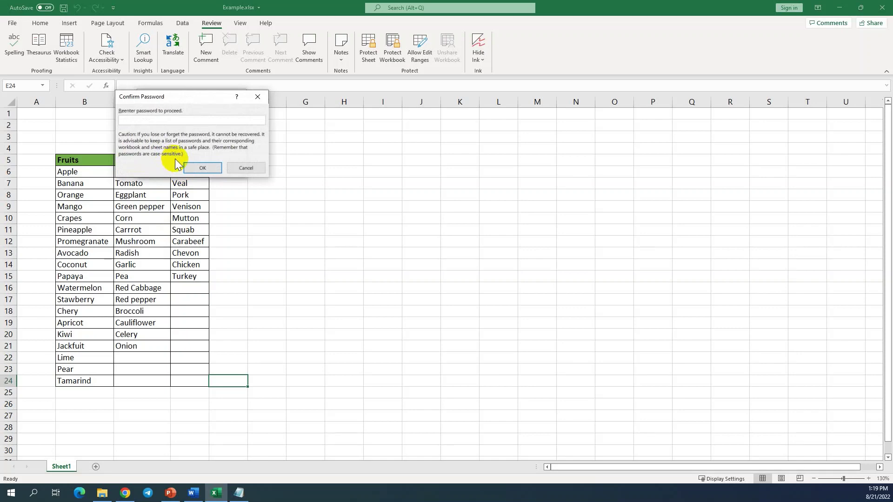
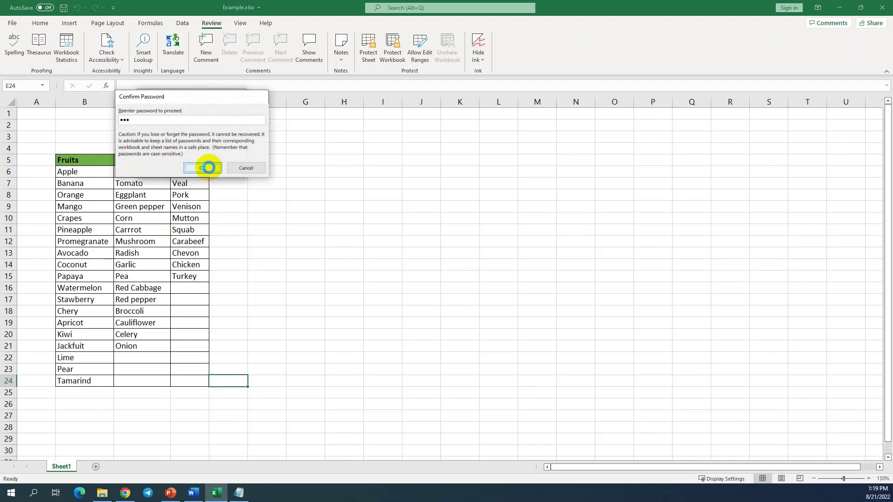
left_click(208, 167)
left_click(256, 264)
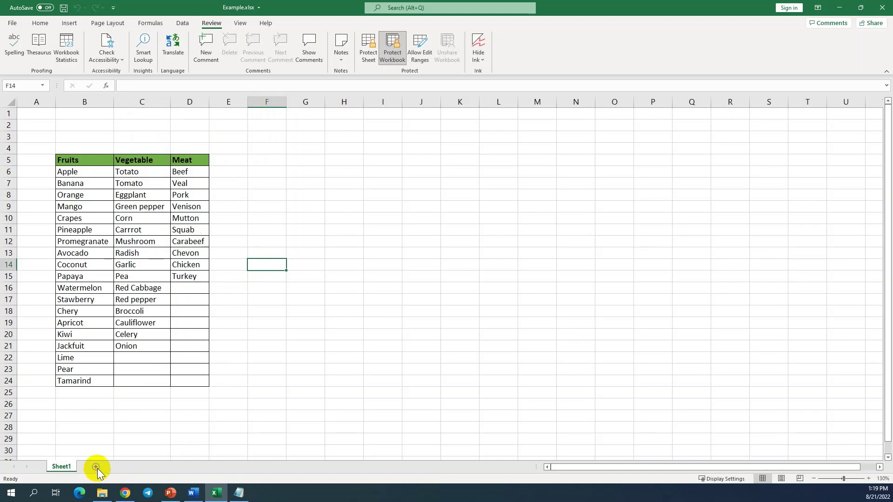
Test the structure protection by trying to add a sheet and checking Sheet1's tab menu.
left_click(95, 440)
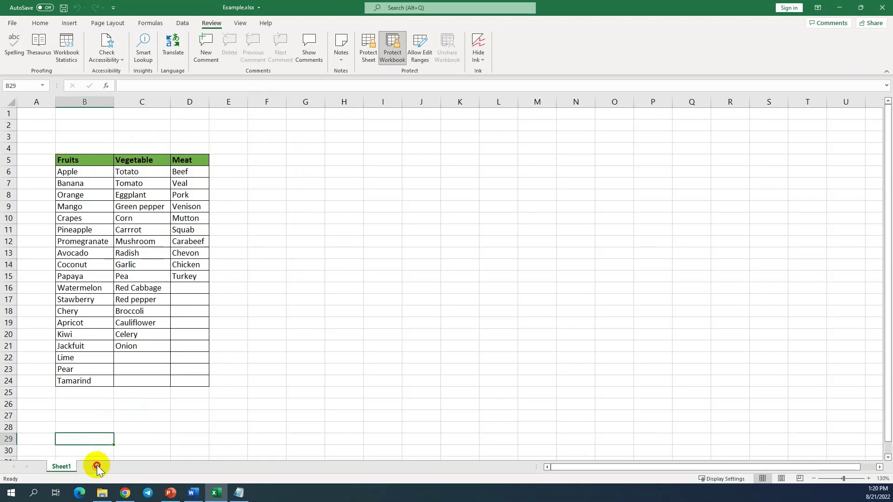
right_click(65, 468)
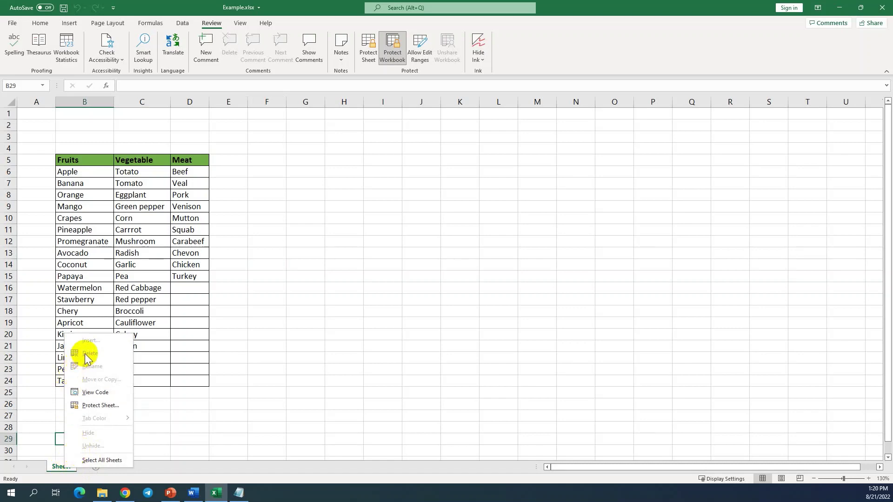
left_click(291, 336)
left_click(297, 314)
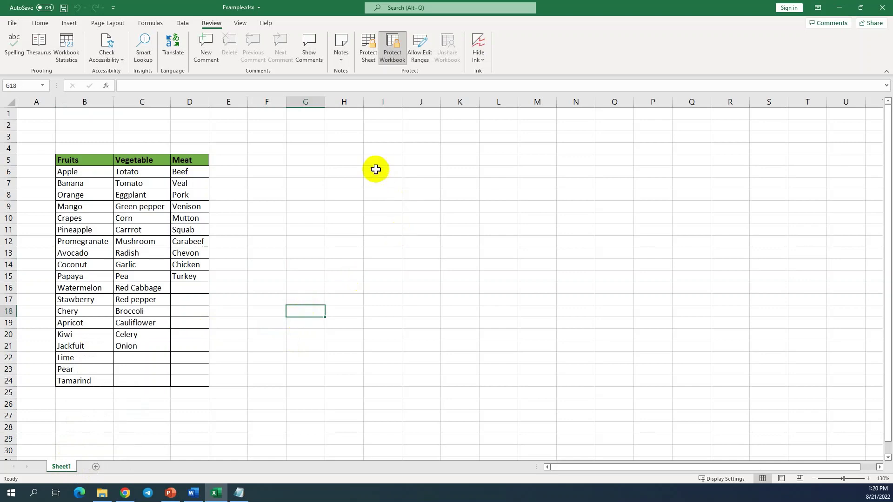
left_click(284, 284)
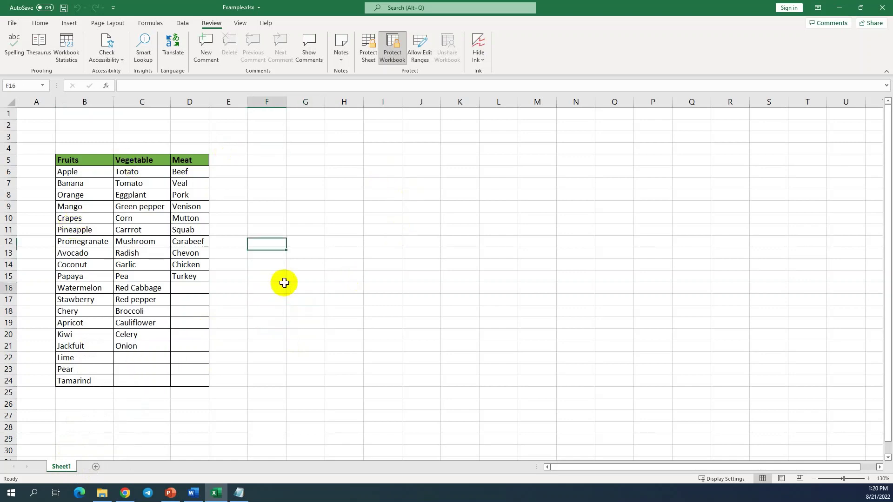
double_click(282, 276)
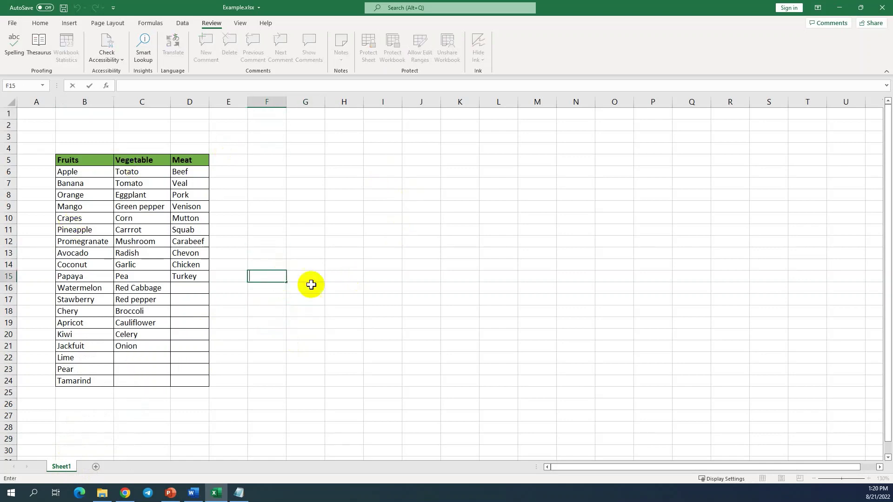
left_click_drag(311, 285, 347, 302)
left_click(66, 459)
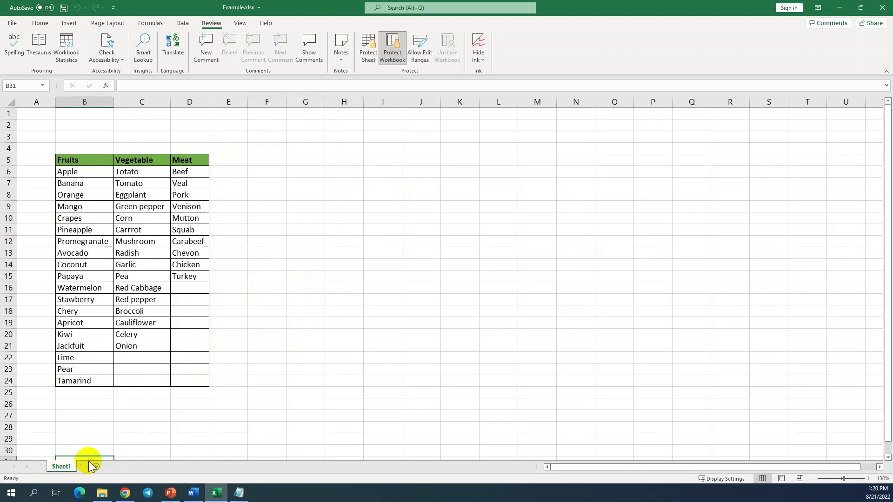
Recheck Sheet1's tab menu, then go to the File backstage Home page.
right_click(65, 466)
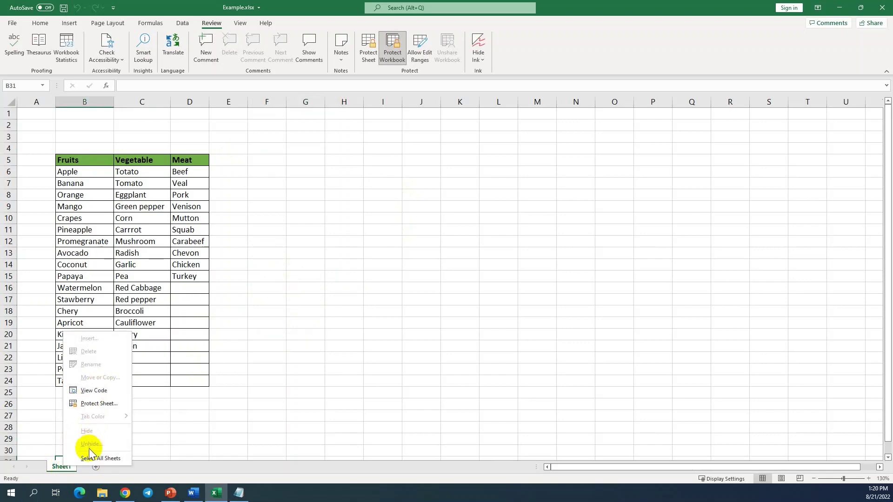
left_click(200, 419)
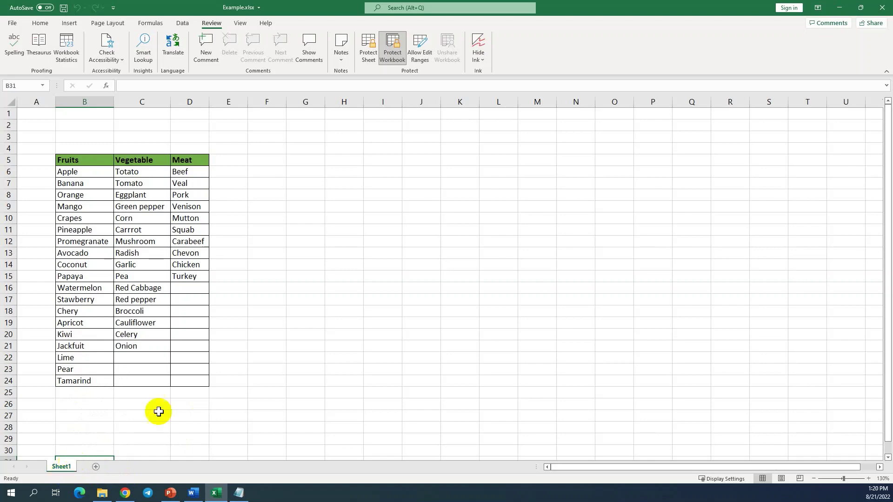
left_click(282, 395)
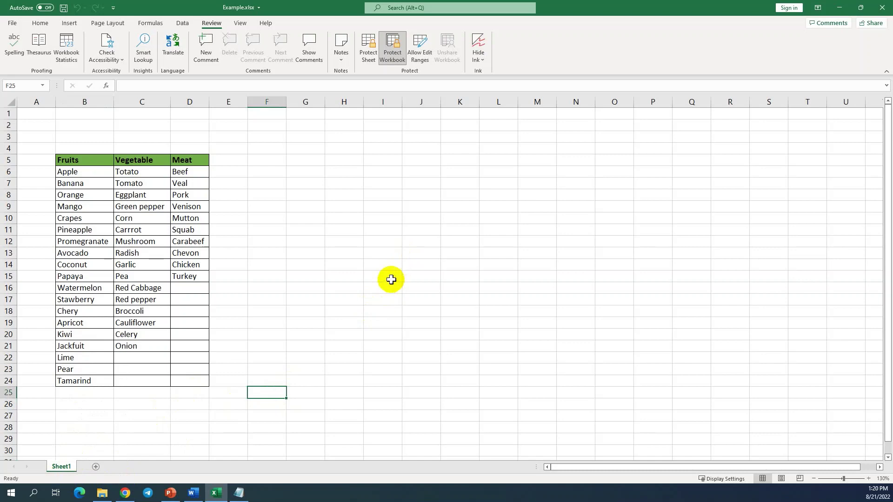
left_click(370, 242)
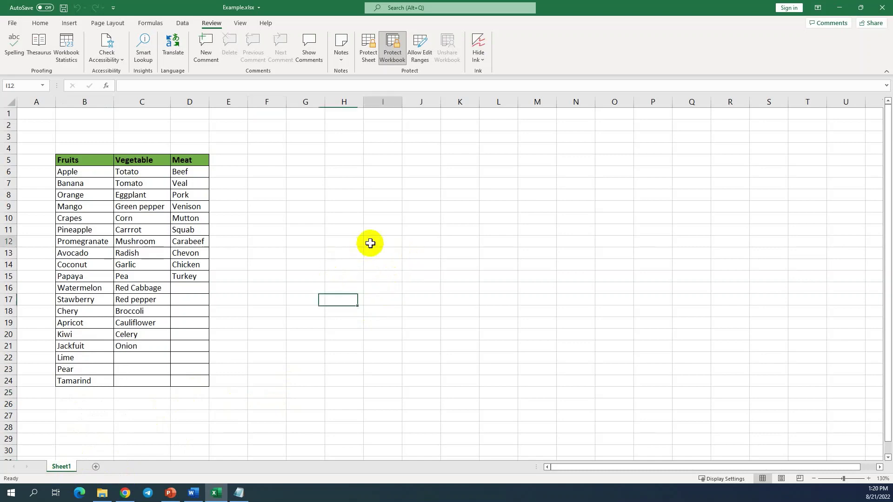
left_click(11, 23)
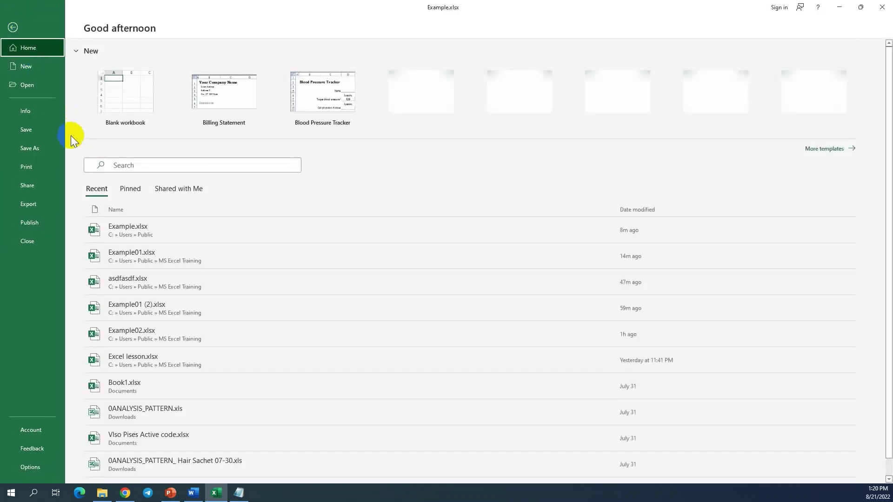
Turn off Protect Workbook Structure in File > Info by entering the workbook password.
left_click(37, 112)
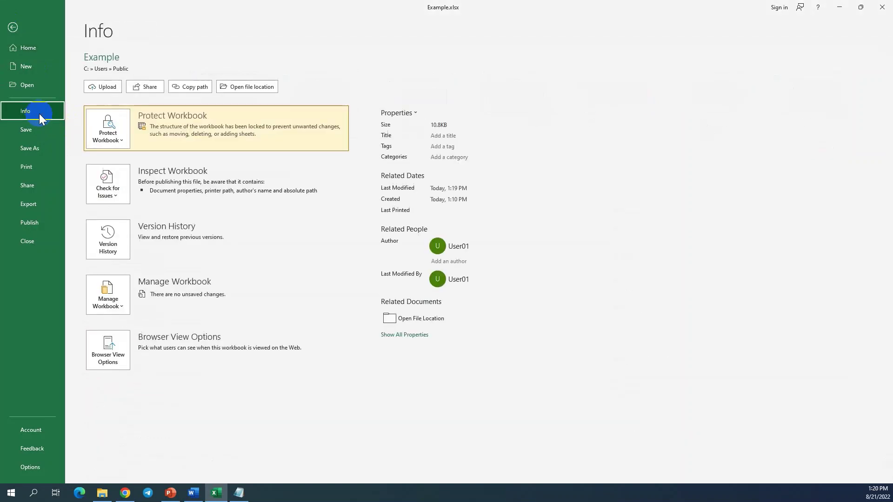
left_click(112, 141)
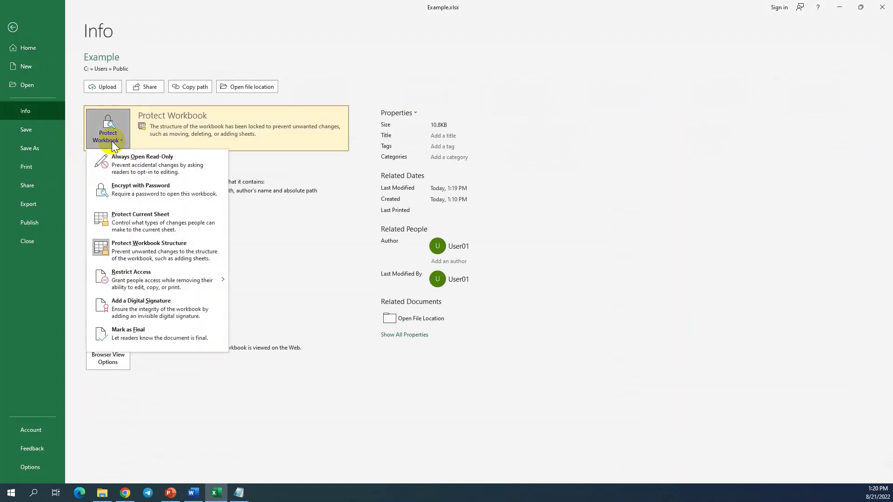
left_click(124, 252)
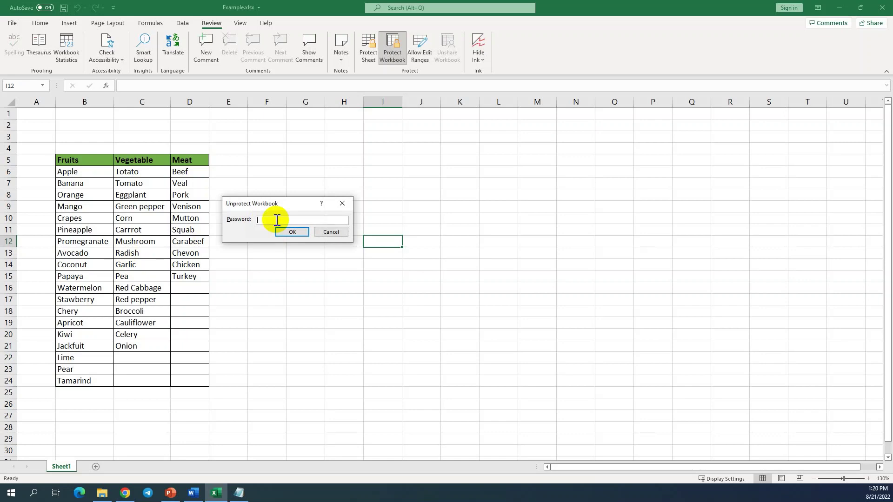
type("3")
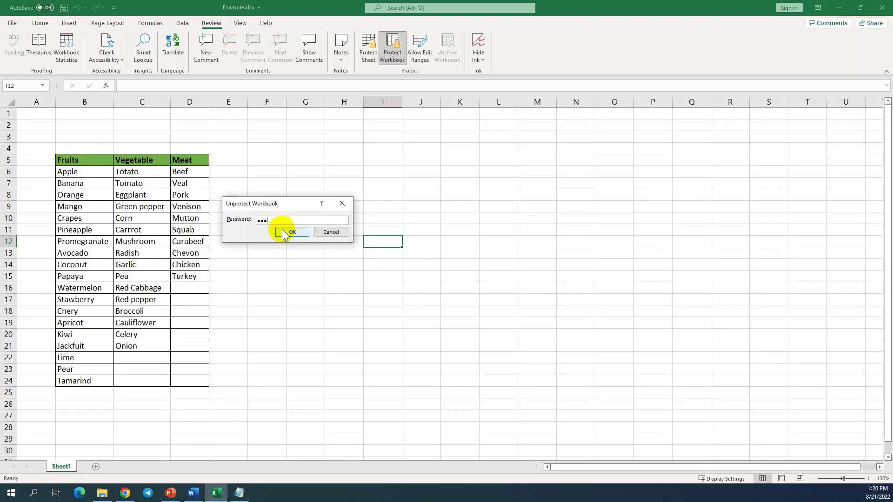
left_click(292, 232)
left_click(284, 230)
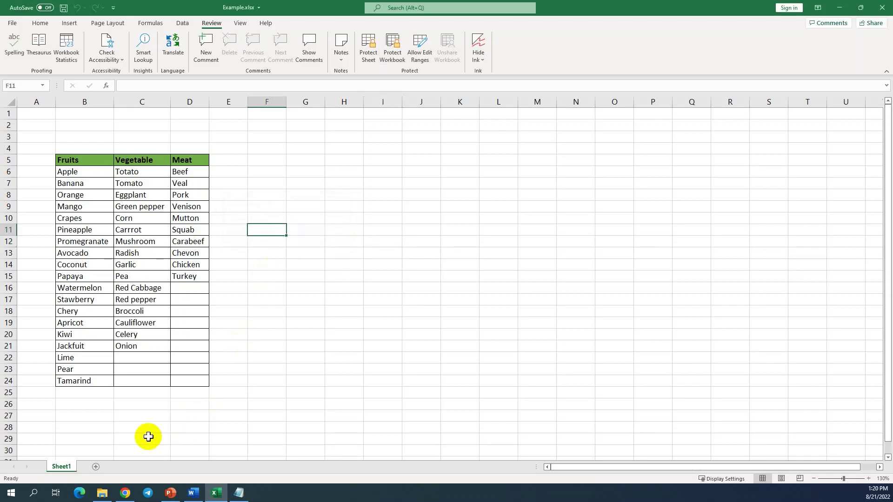
Add a new blank Sheet3 to the workbook.
left_click(95, 467)
left_click(142, 384)
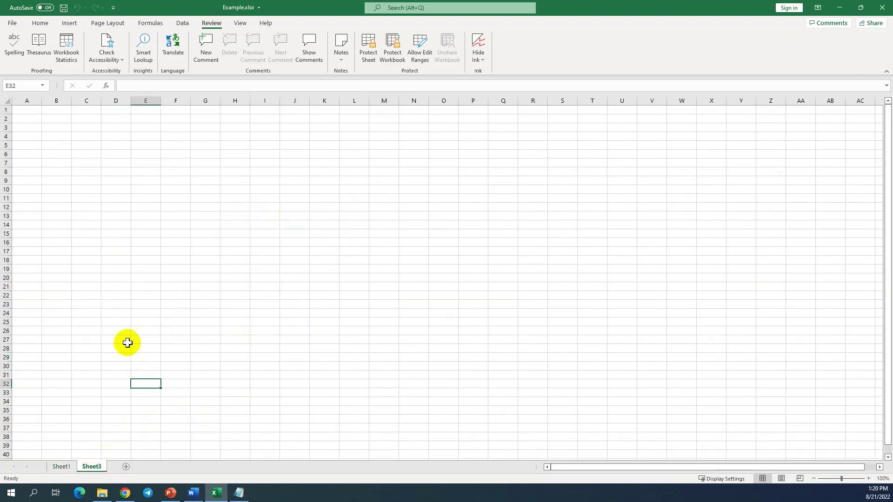
right_click(127, 343)
left_click(88, 409)
right_click(88, 409)
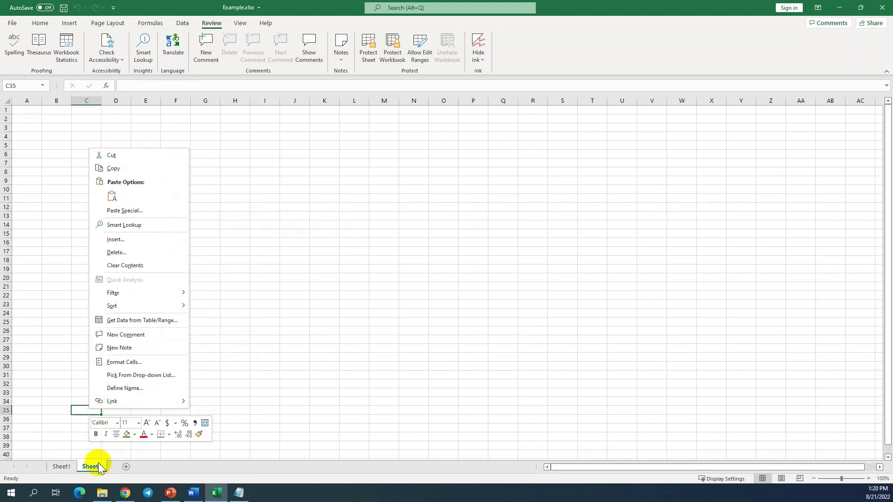
left_click(125, 467)
Add a Sheet4, delete it again, then open the File backstage Home page.
left_click(126, 466)
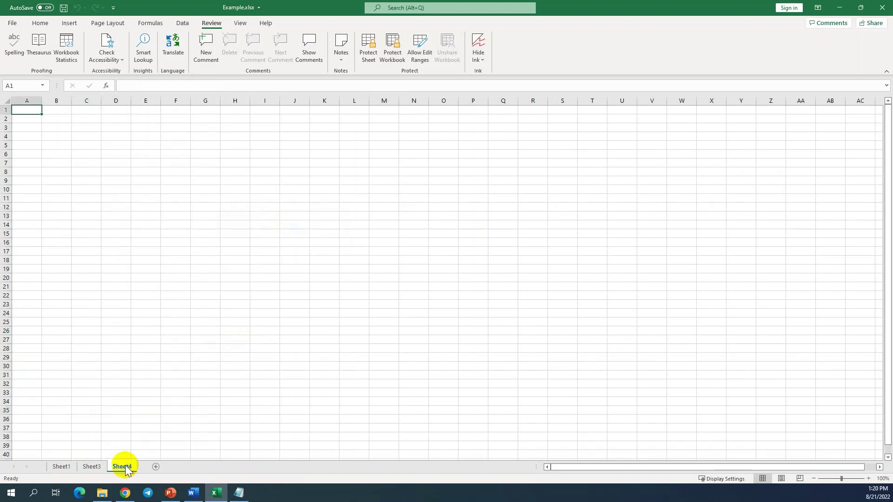
right_click(125, 466)
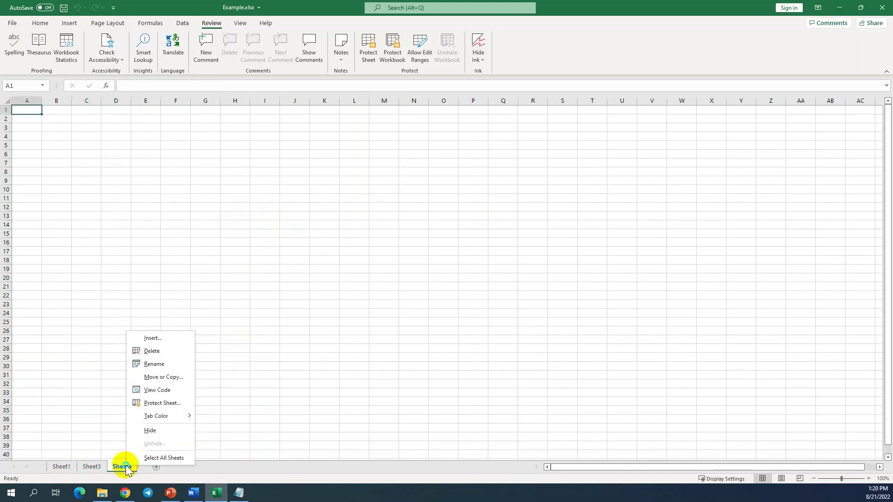
left_click(158, 356)
left_click(144, 365)
left_click(122, 272)
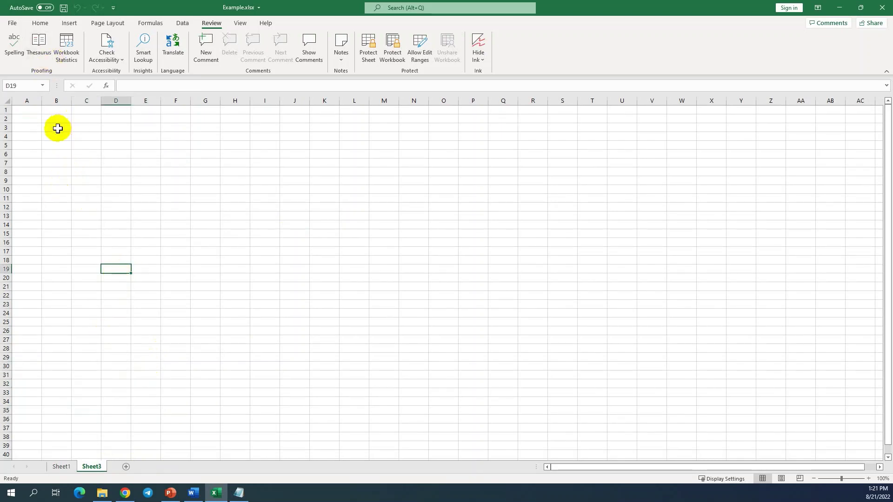
left_click(15, 23)
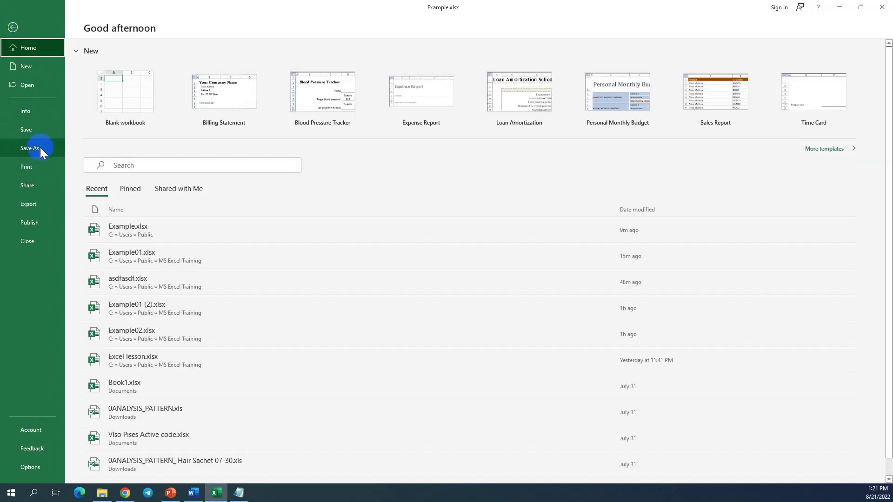
Try Protect Workbook > Restrict Access with rights management servers, then dismiss the offline error.
left_click(33, 113)
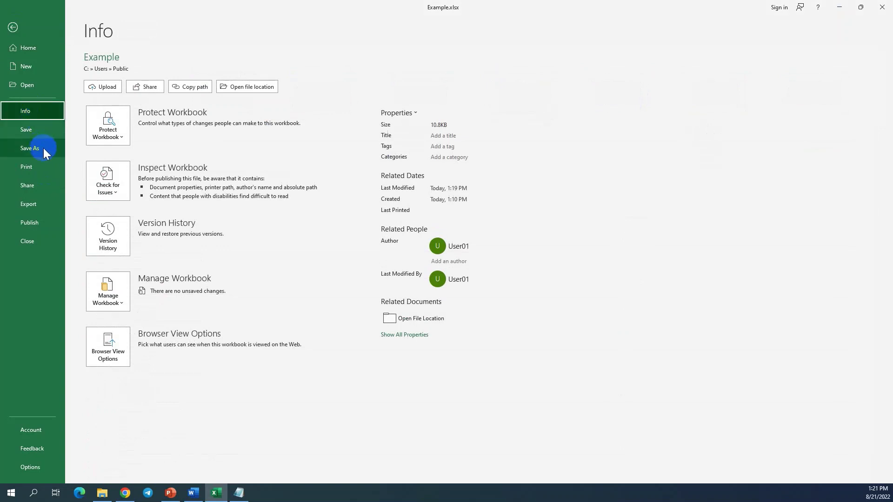
left_click(115, 138)
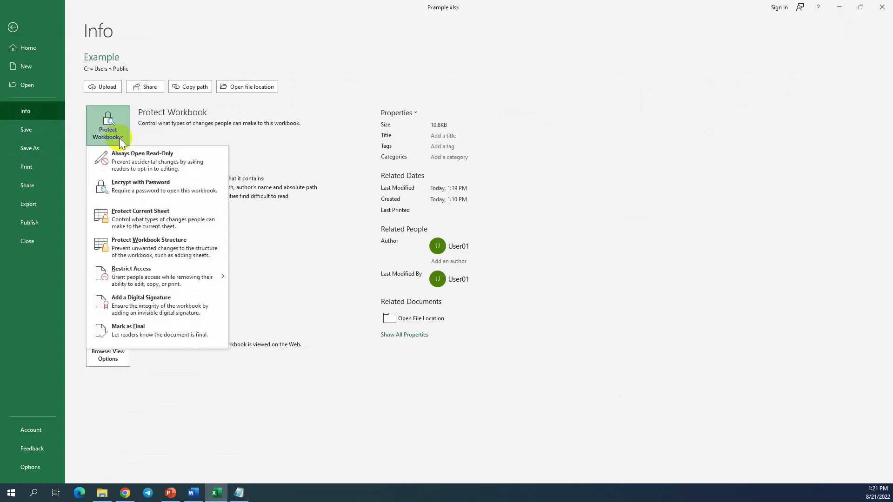
mouse_move(155, 285)
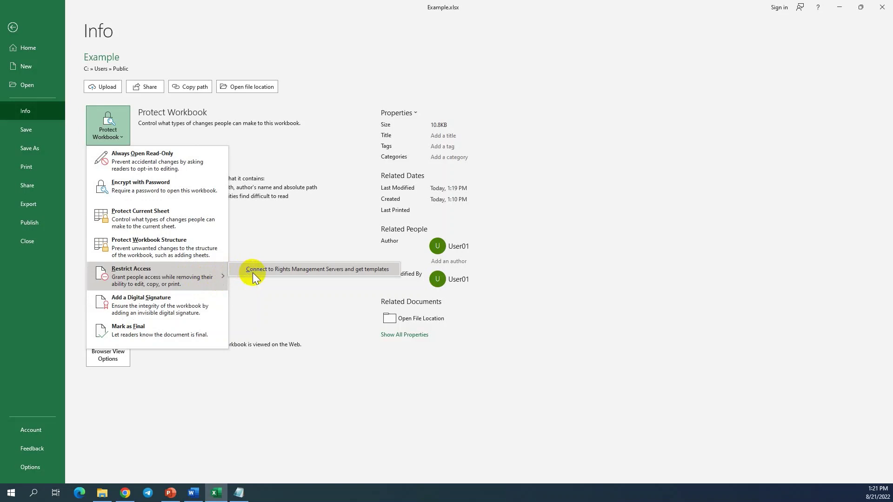
left_click(278, 270)
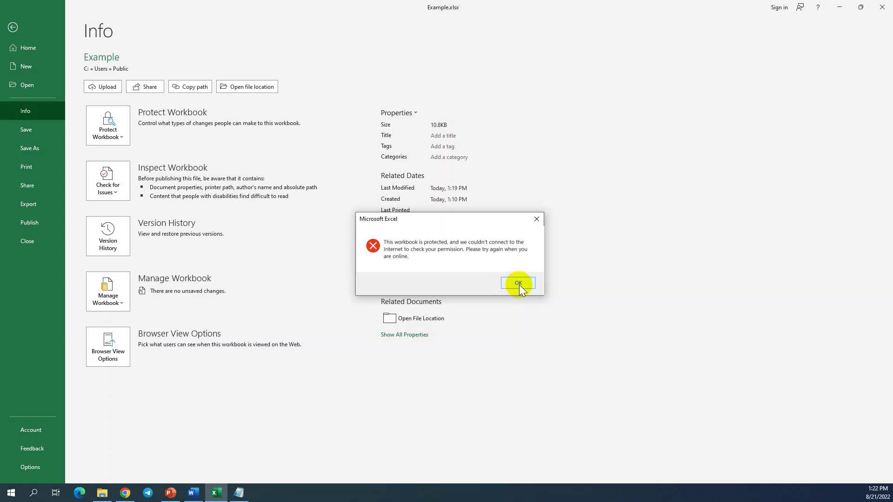
left_click(518, 284)
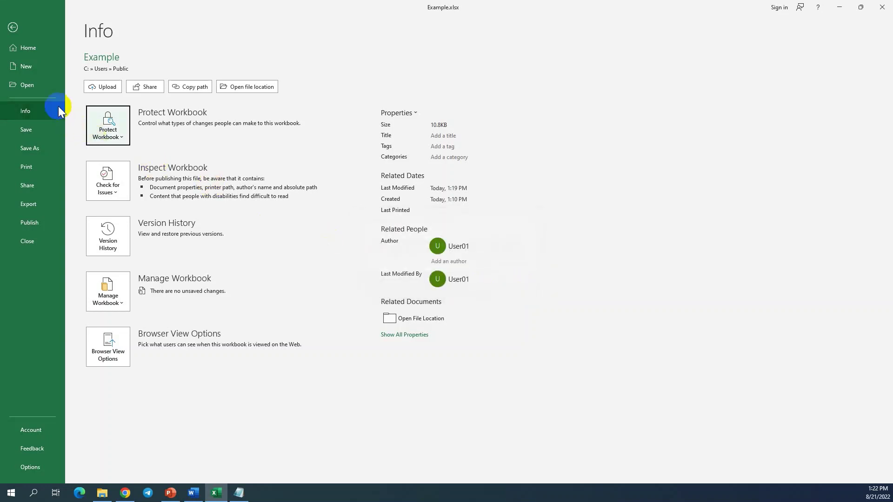
Mark the workbook as final, confirm the save, and return to the worksheet.
left_click(113, 136)
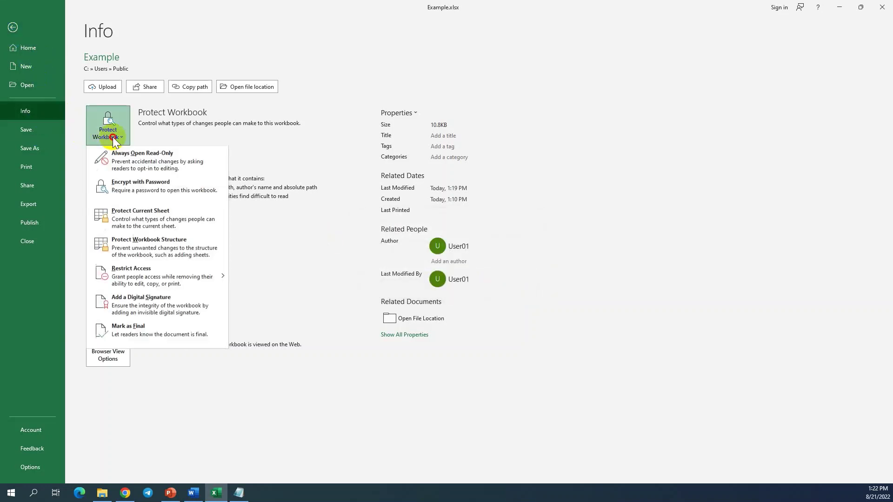
left_click(146, 333)
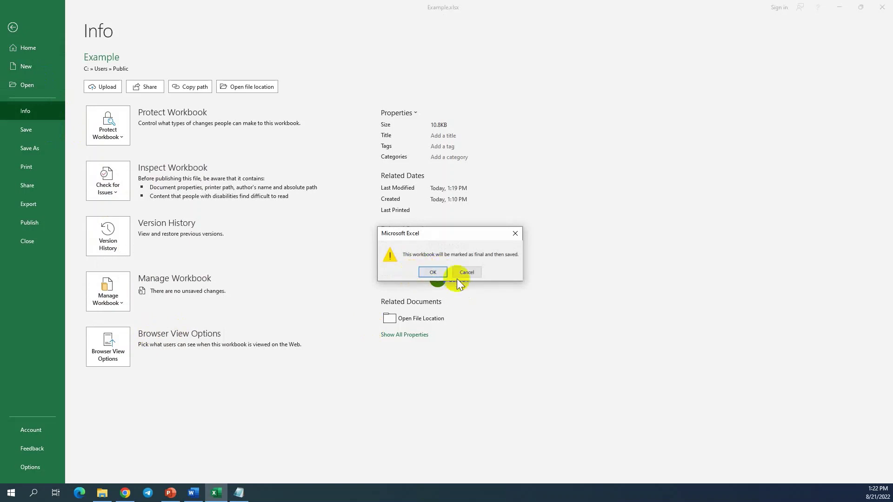
left_click(476, 273)
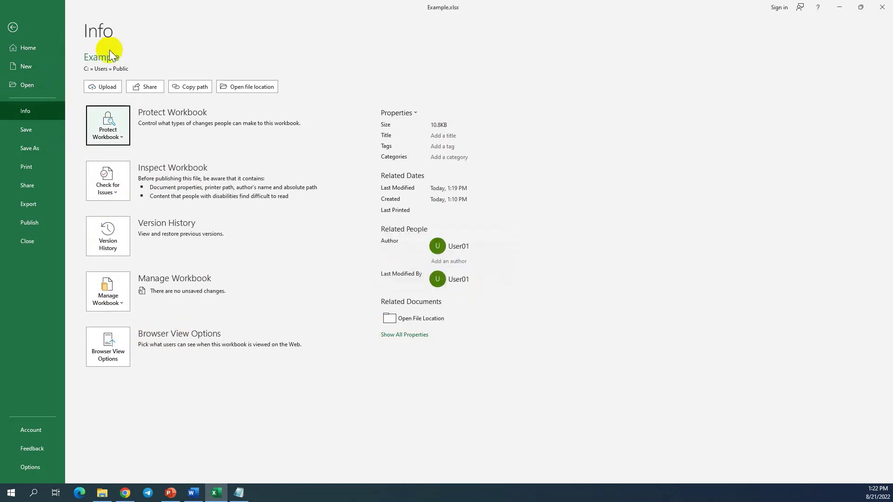
left_click(15, 28)
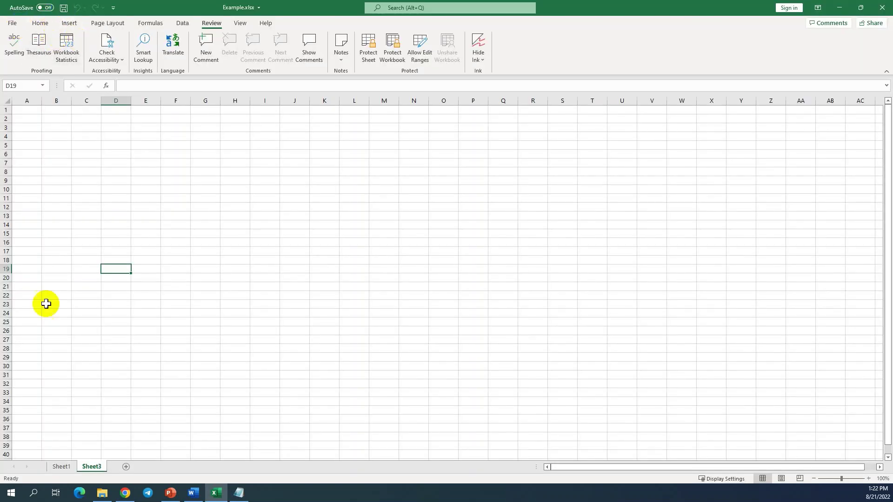
Switch to Sheet1, save, close Excel, and reopen Example.xlsx from recent files.
left_click(62, 466)
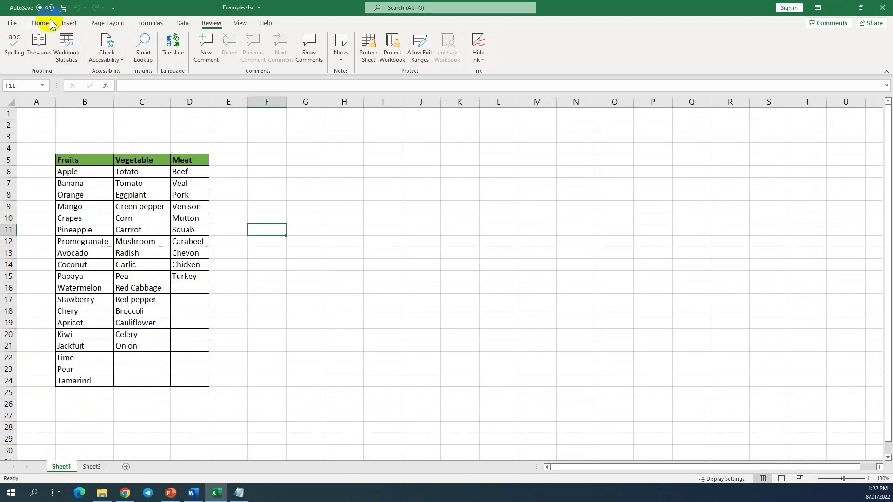
left_click(64, 8)
left_click(882, 7)
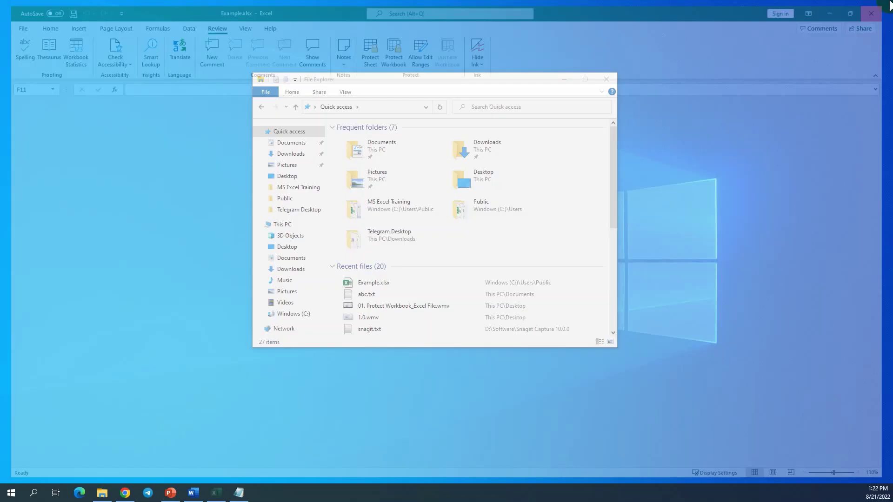
double_click(372, 283)
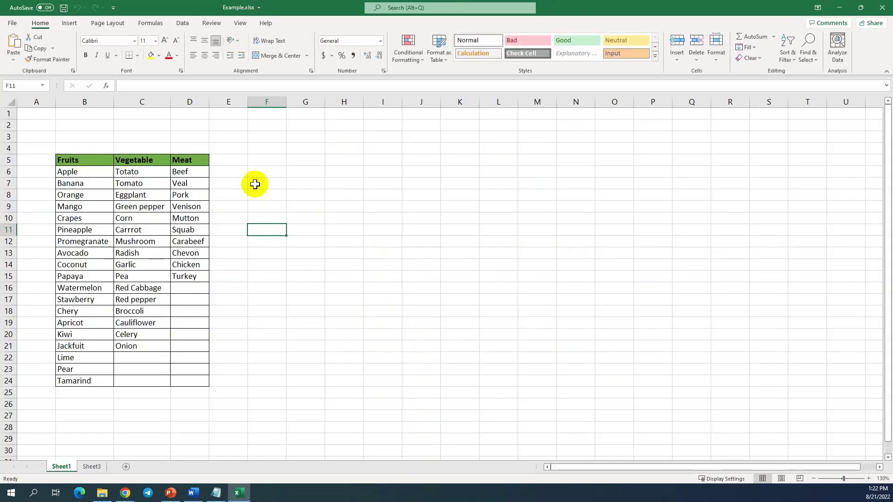
left_click(215, 182)
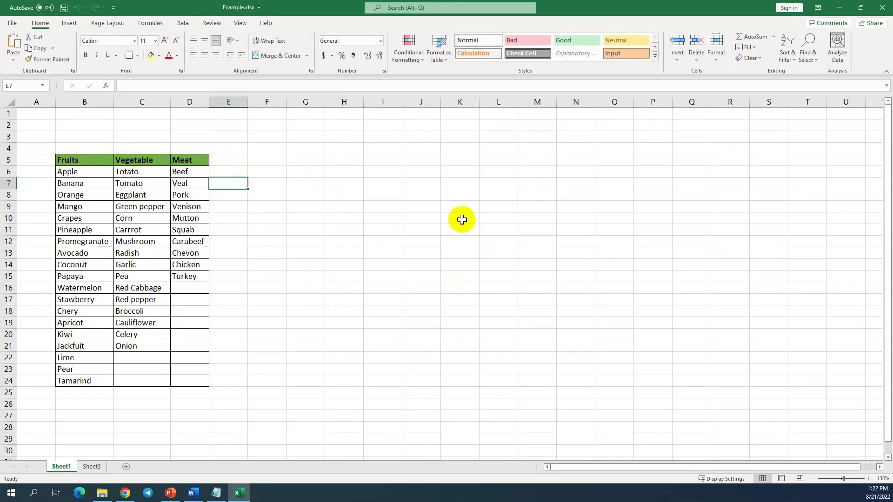
Use File > Info > Protect Workbook > Mark as Final on Example.xlsx and confirm saving.
left_click(14, 23)
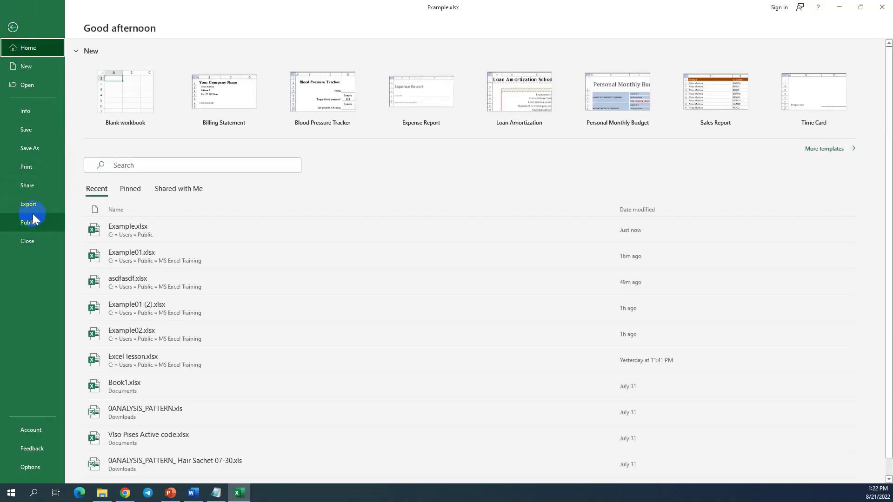
left_click(25, 112)
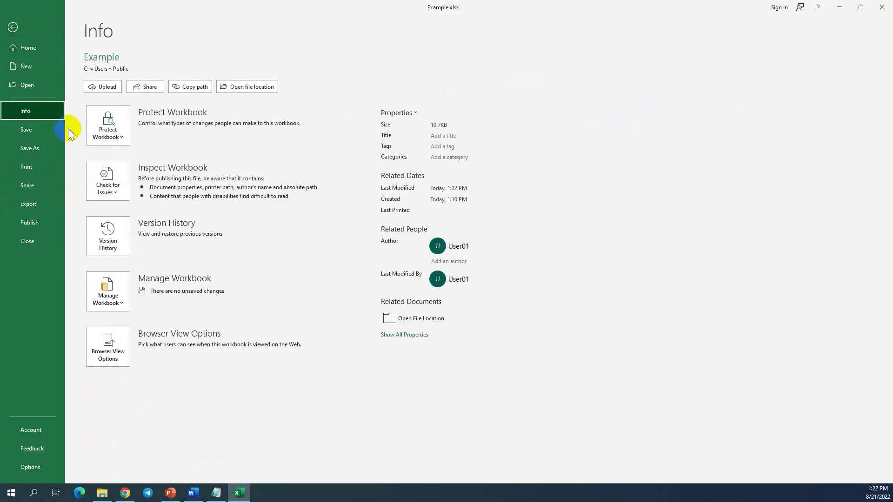
left_click(112, 133)
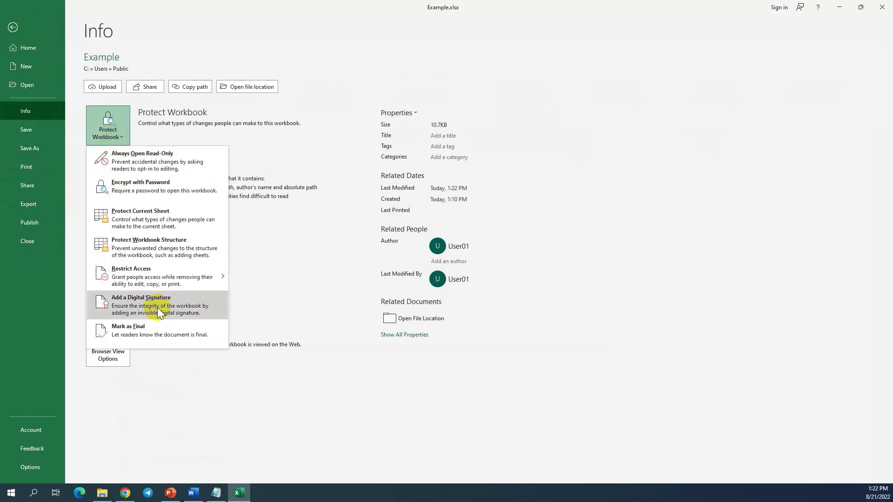
left_click(140, 334)
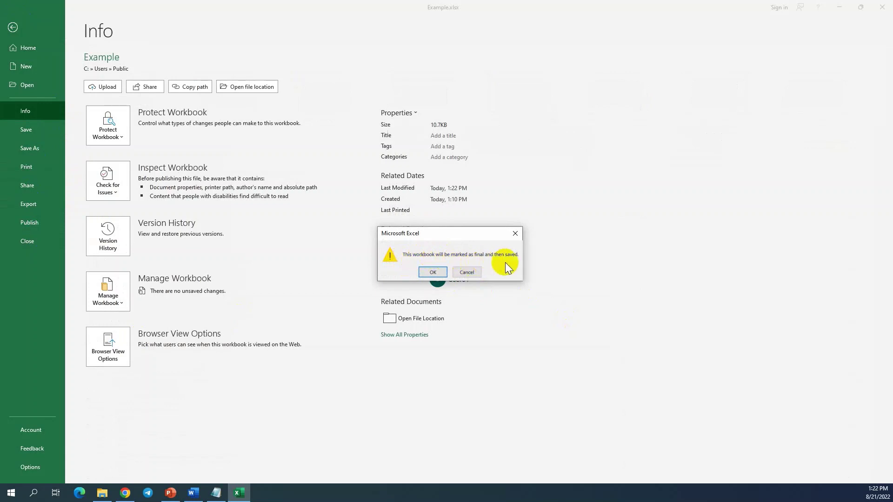
left_click(423, 272)
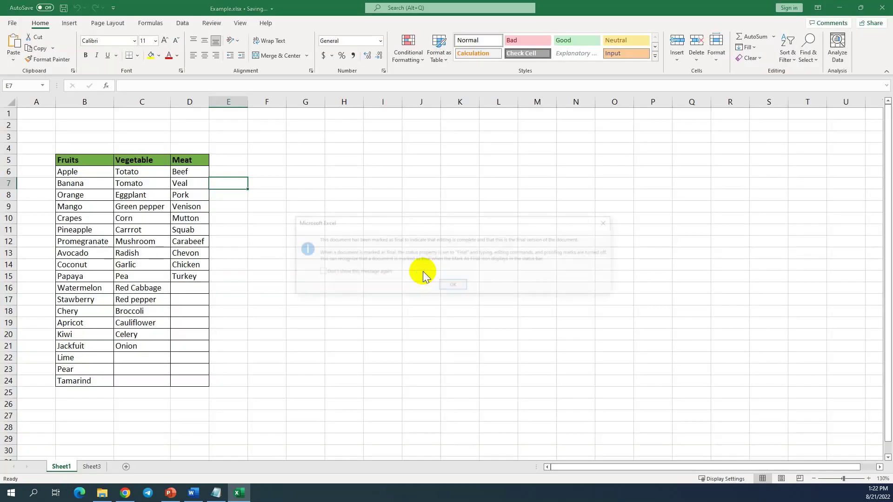
Dismiss the marked-final notice, close Excel, and reopen Example.xlsx from recent files.
left_click(450, 284)
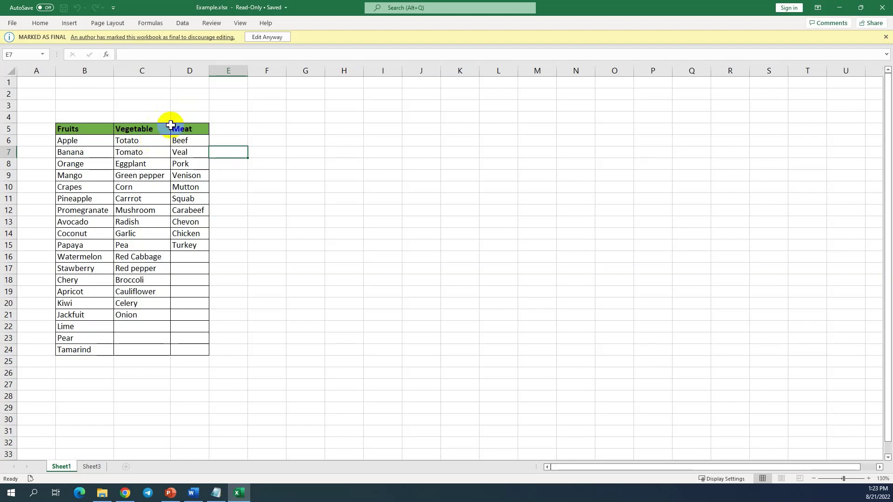
left_click(237, 108)
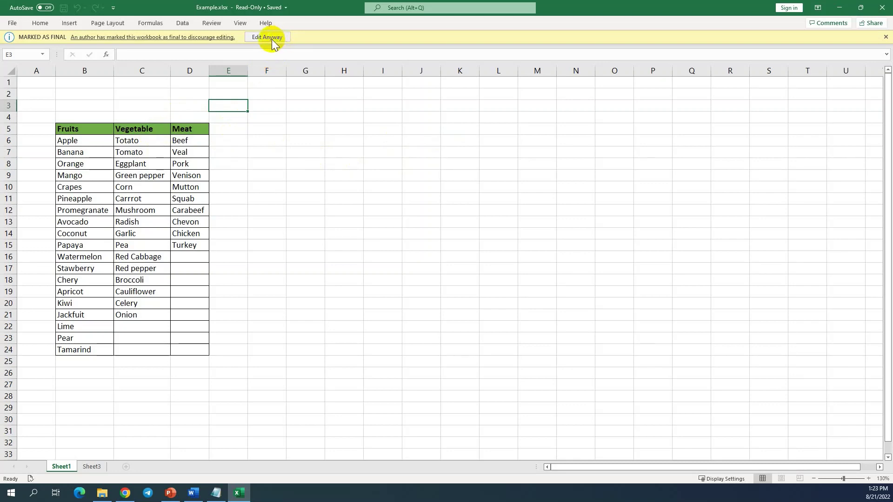
left_click(882, 11)
left_click(385, 282)
double_click(384, 282)
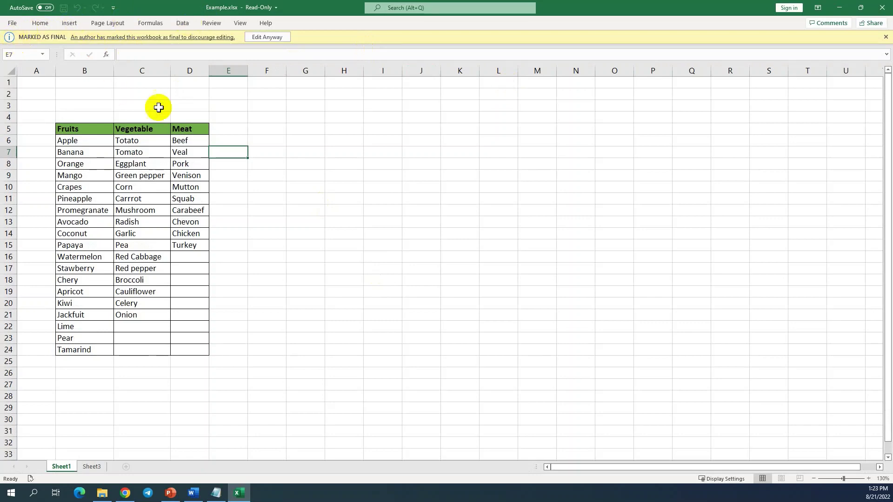
Select cell F7 in the read-only workbook and choose Edit Anyway.
left_click(286, 149)
left_click_drag(288, 150, 287, 143)
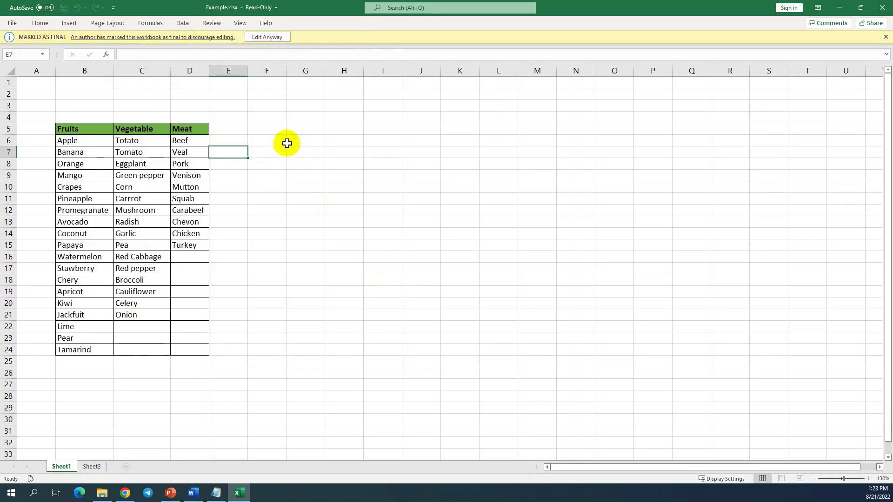
left_click(280, 154)
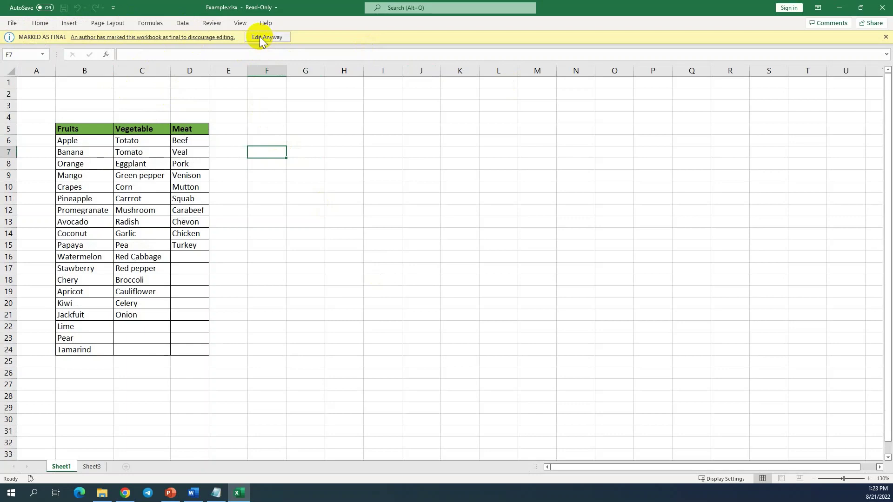
left_click(260, 38)
Enter 'dgsdf' in cell G8 and save the workbook.
left_click(268, 192)
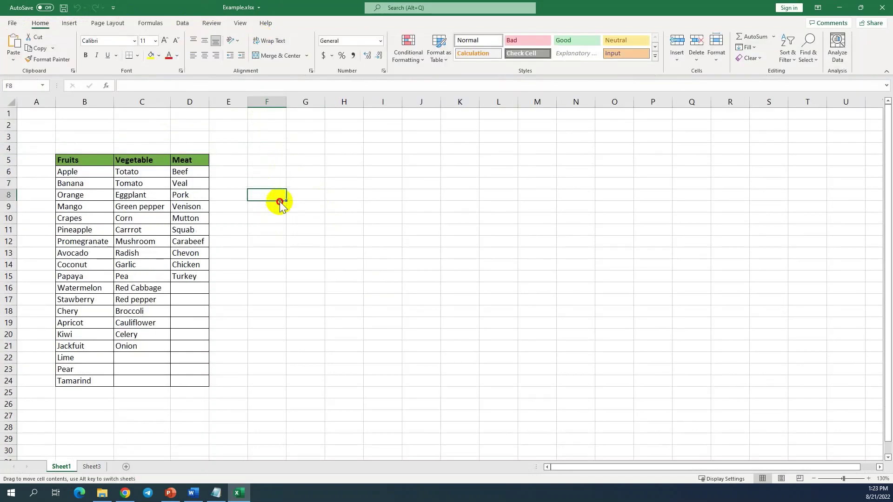
left_click(289, 194)
type("dgsdf")
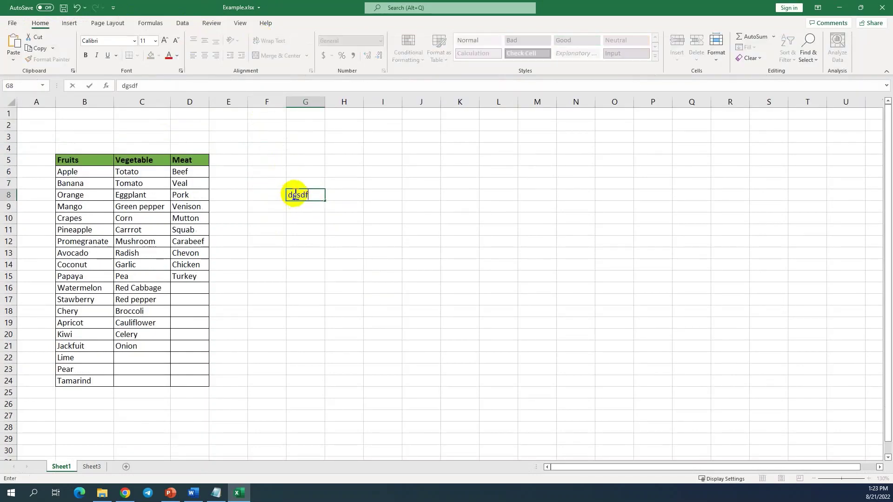
left_click(349, 206)
left_click(64, 9)
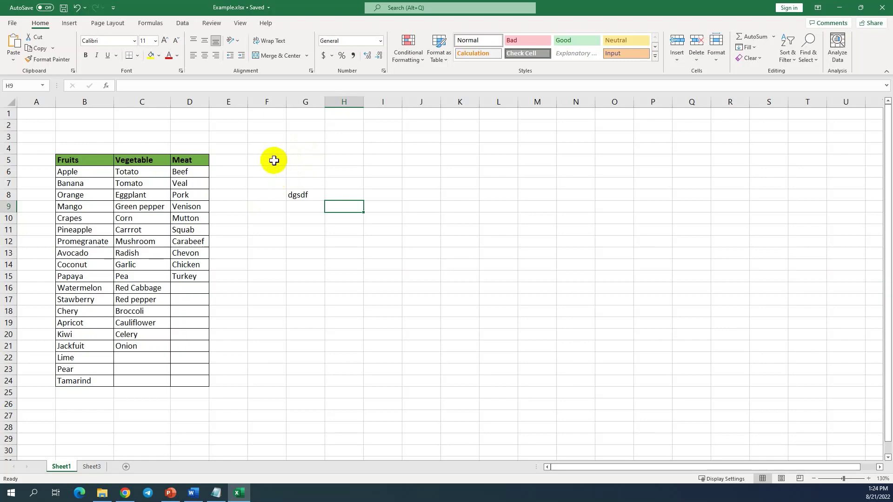
Select range F5:I15, then cell F4, and open the File backstage.
left_click_drag(265, 158, 367, 284)
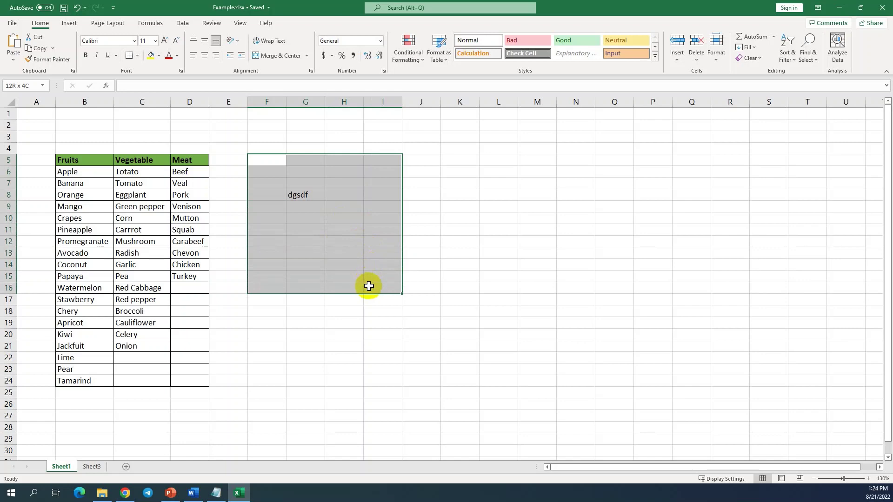
left_click(262, 146)
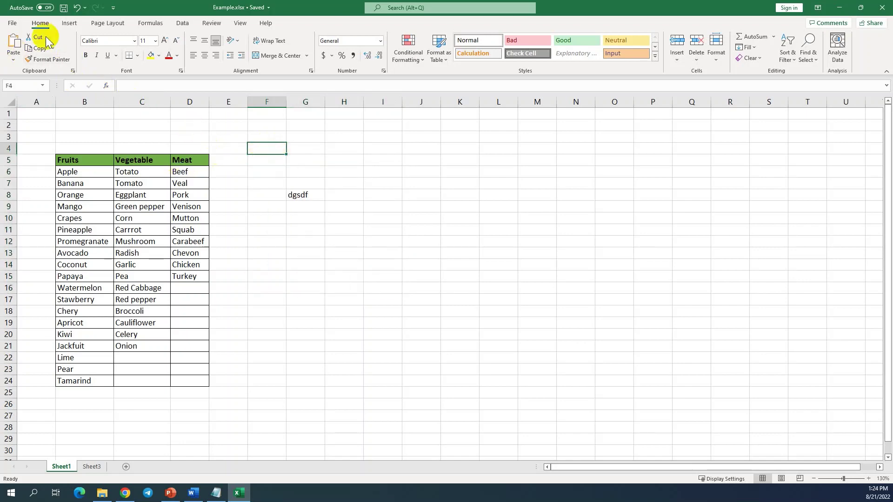
left_click(12, 24)
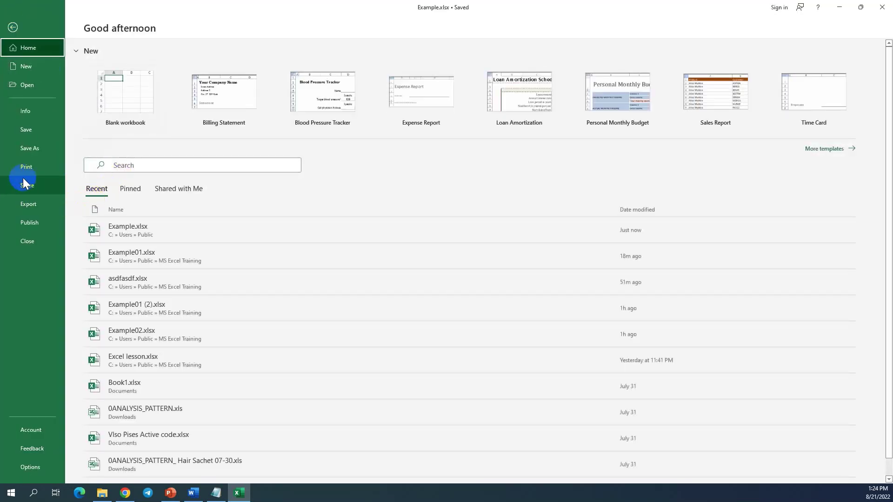
Open the Info page and expand the Protect Workbook dropdown.
left_click(38, 115)
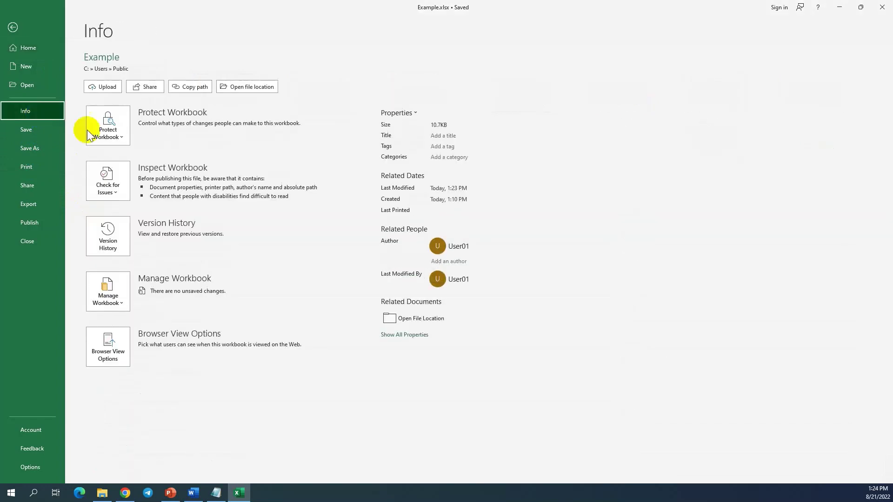
left_click(116, 140)
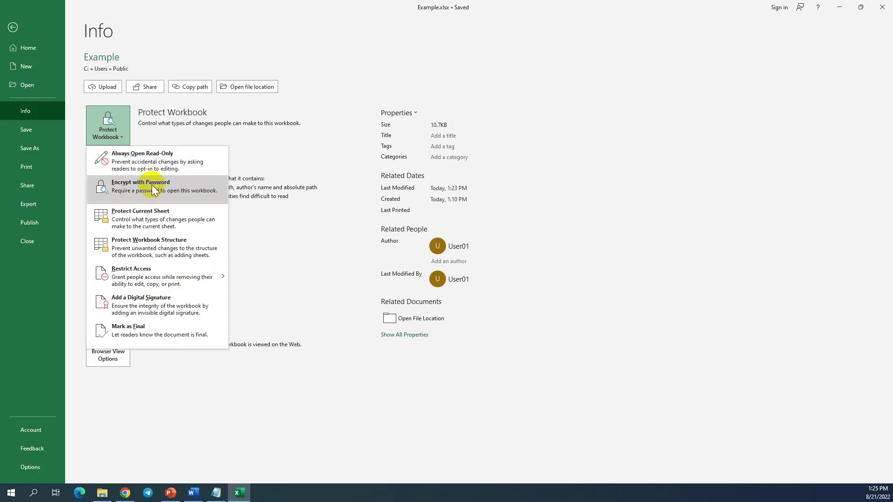
Close the protection menu, return to the sheet, and show PowerPoint's thank-you slide 4.
left_click(139, 48)
left_click(12, 25)
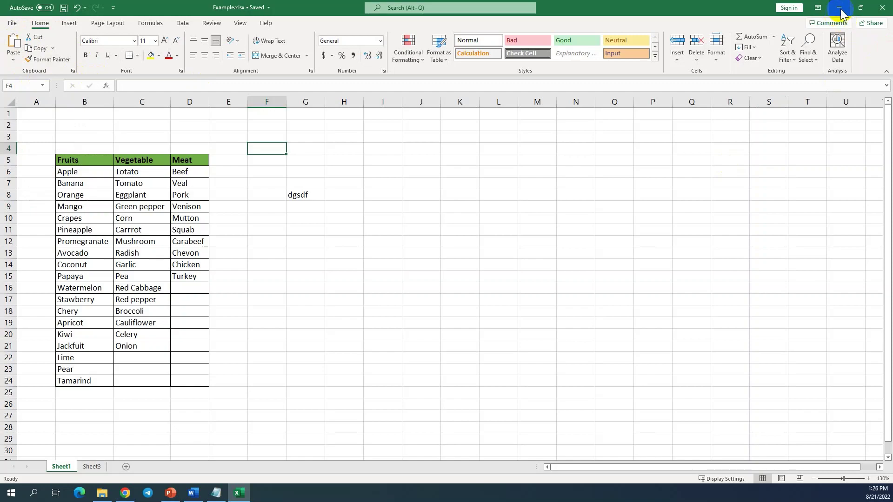
left_click(171, 493)
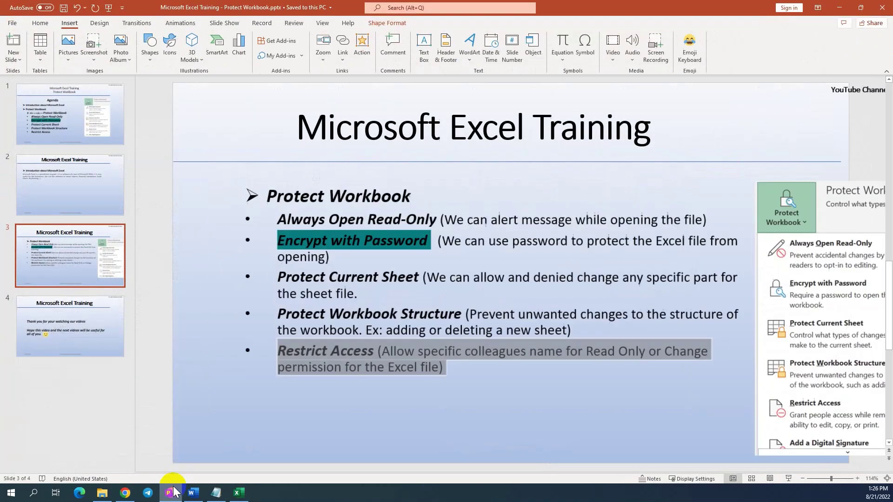
left_click(64, 324)
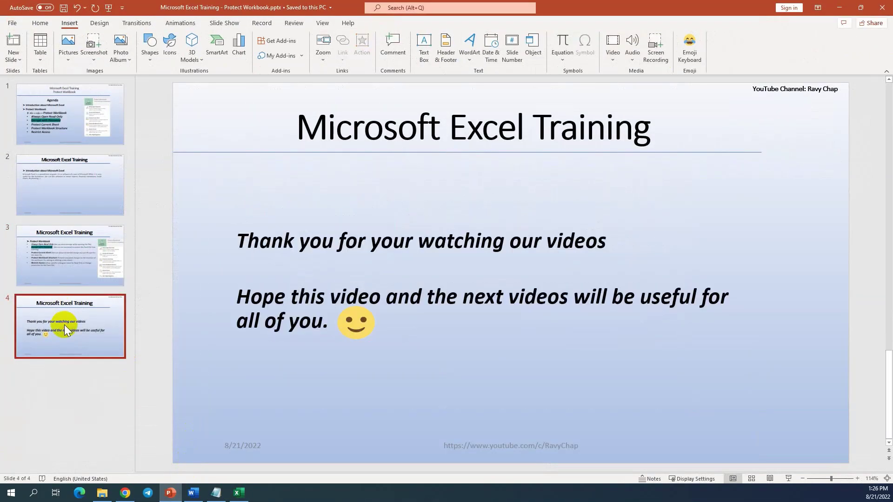